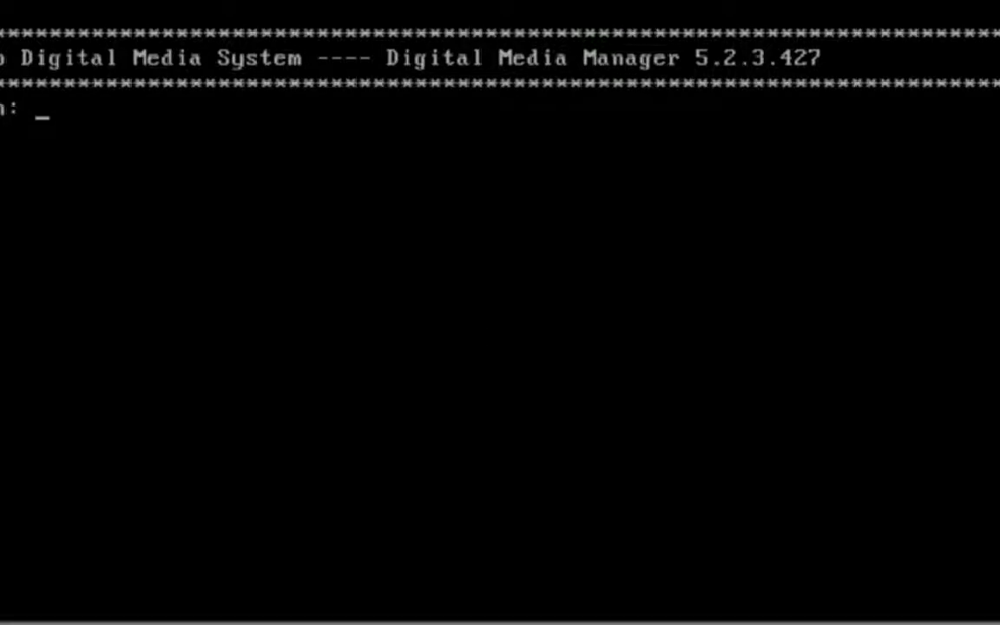
Log in to the Digital Media Manager console as admin with the account password.
text(admin)
key(Return)
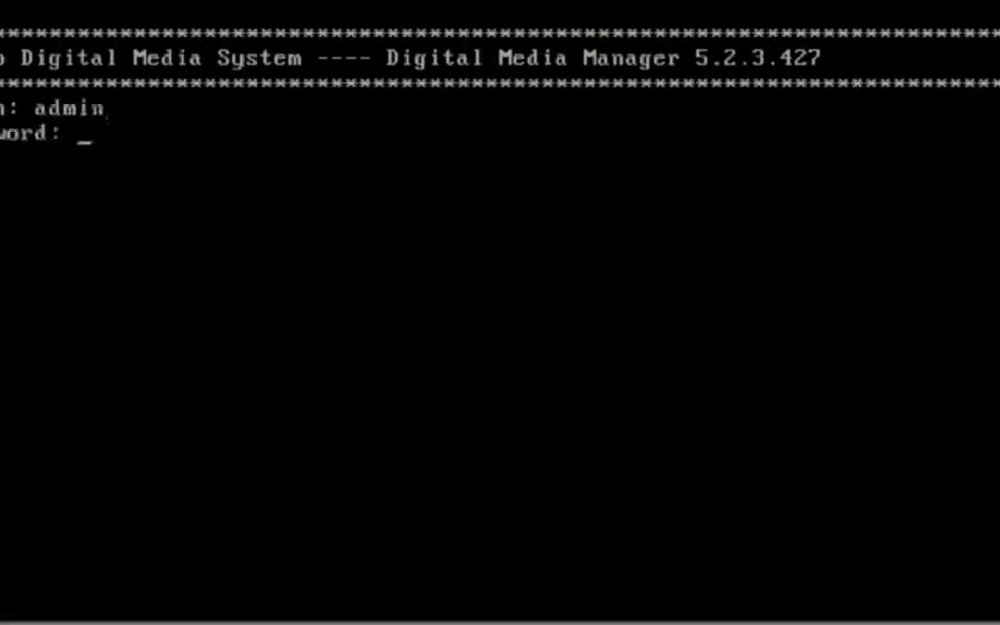
key(Return)
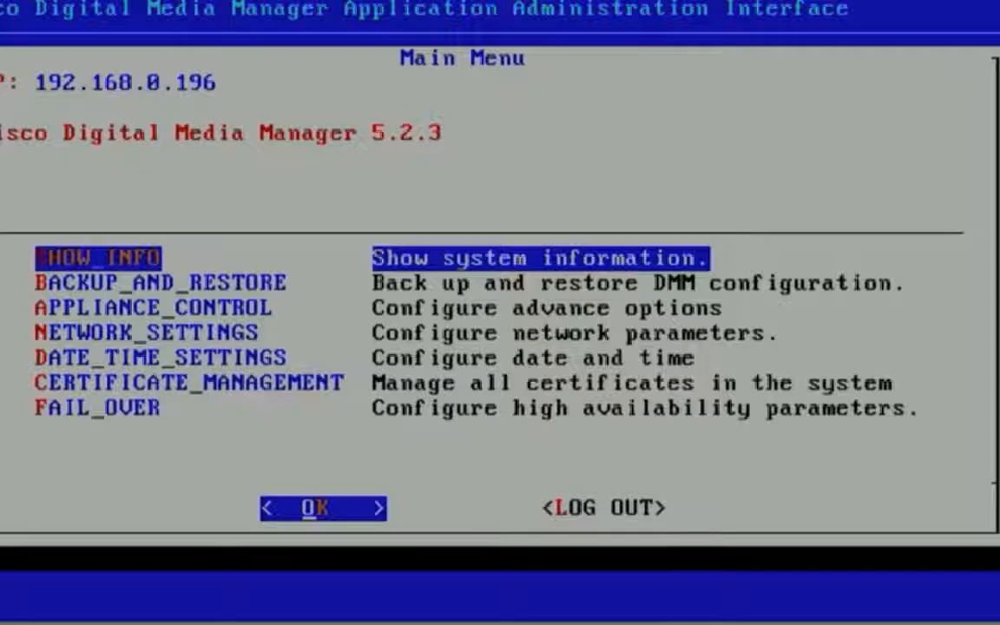
Open the CSR generation form for signed certificates within certificate management.
key(Down)
key(Down)
key(Down)
key(Down)
key(Down)
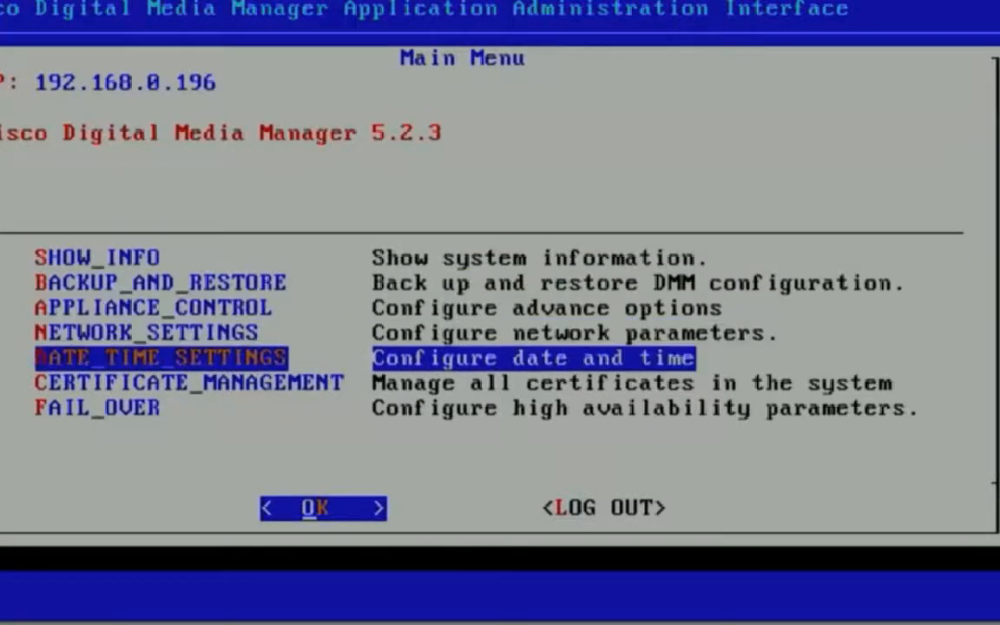
key(Return)
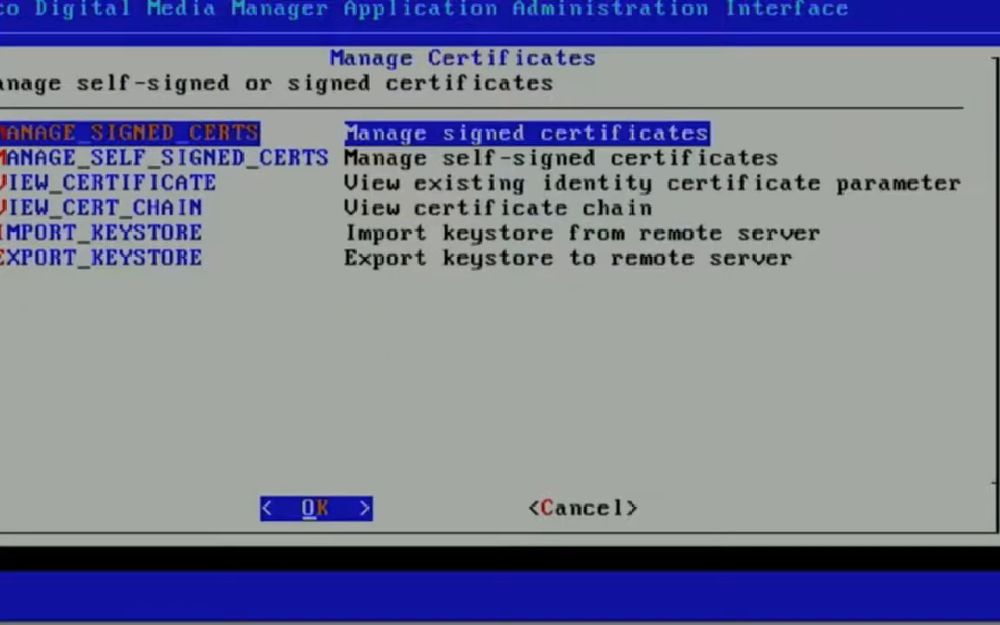
key(Return)
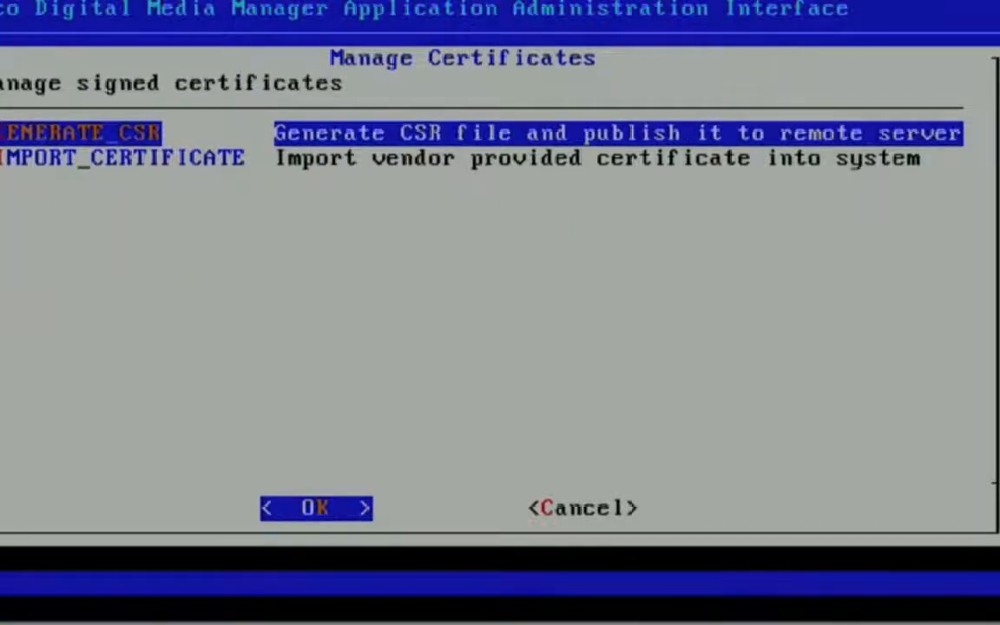
key(Return)
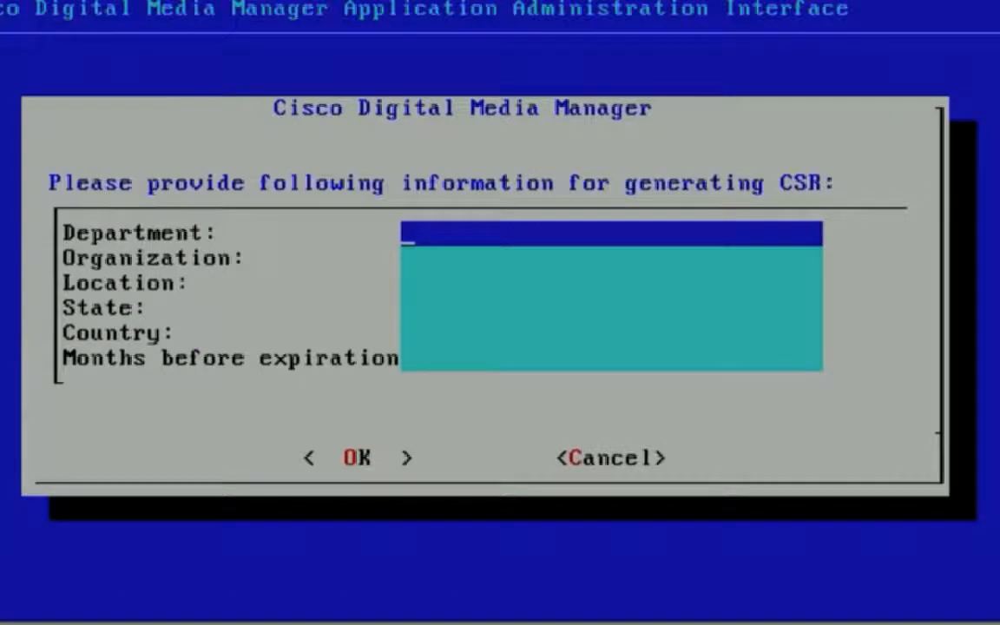
Fill in the CSR details with department IT, organization Home and location Lab.
text(IT)
key(Down)
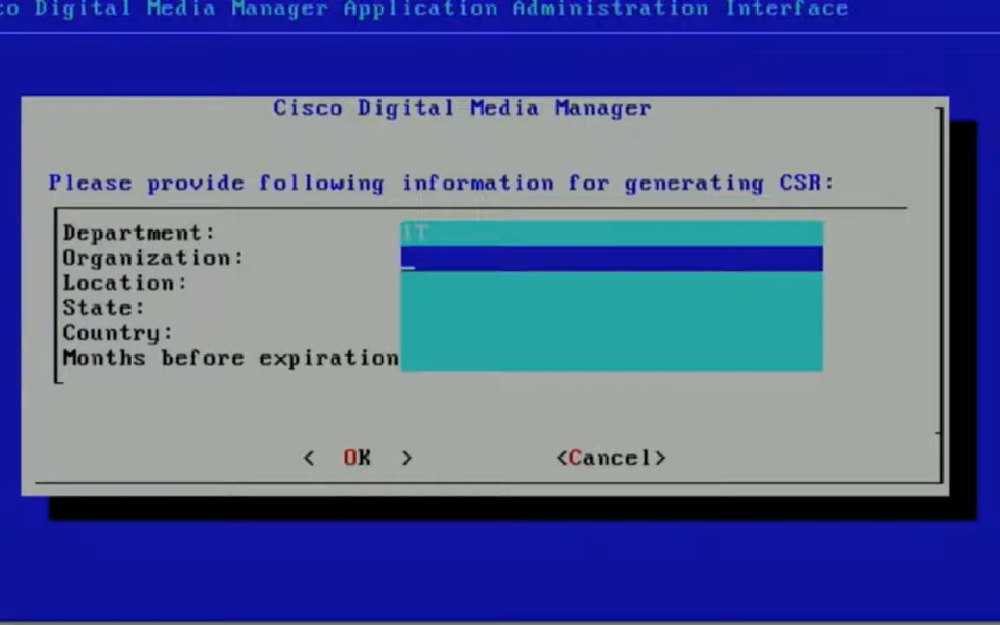
text(Home)
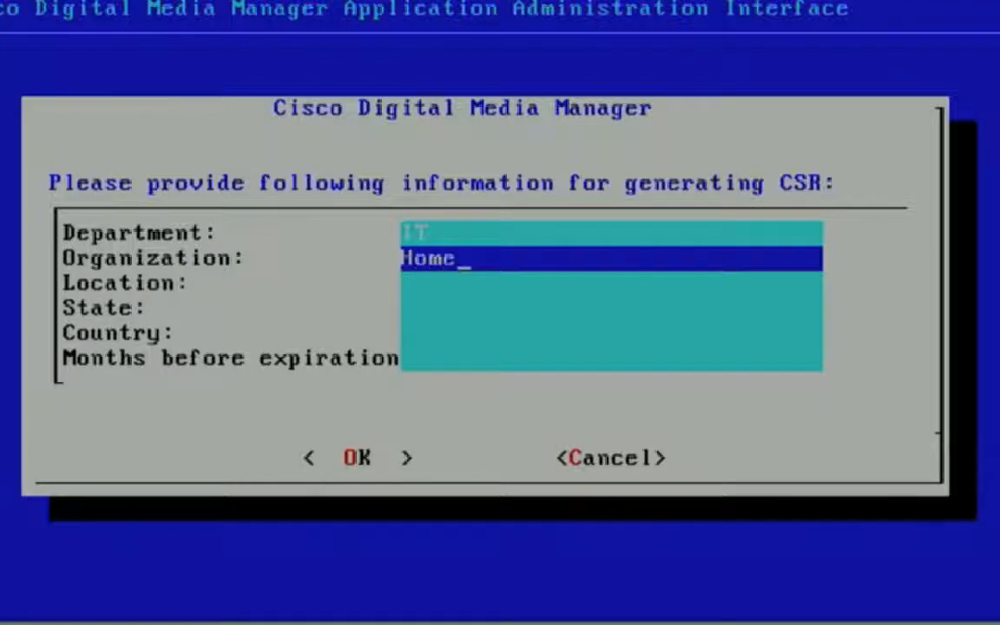
key(Down)
text(Lab)
key(Down)
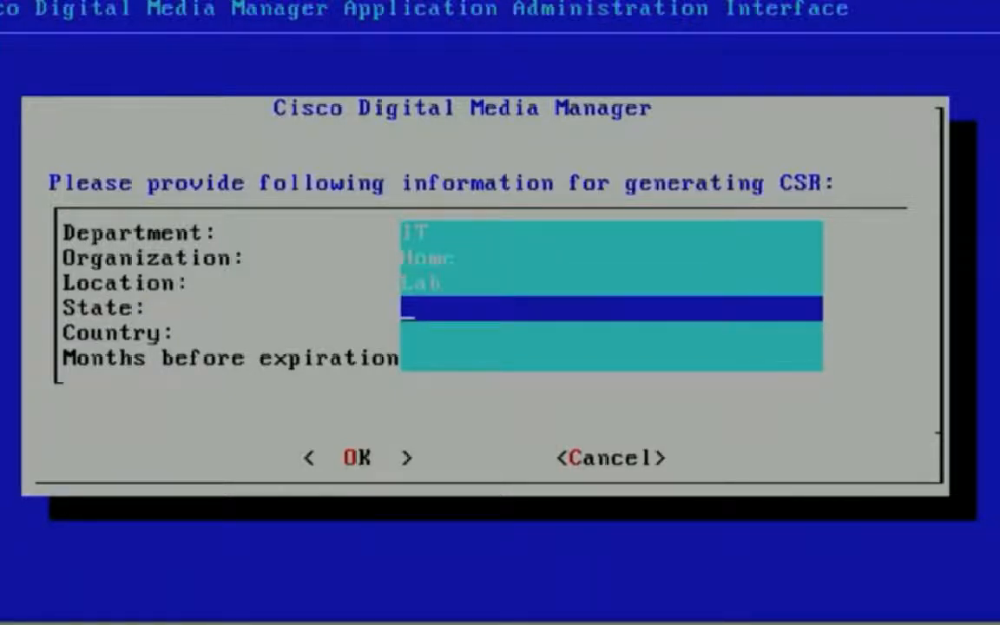
text(UK)
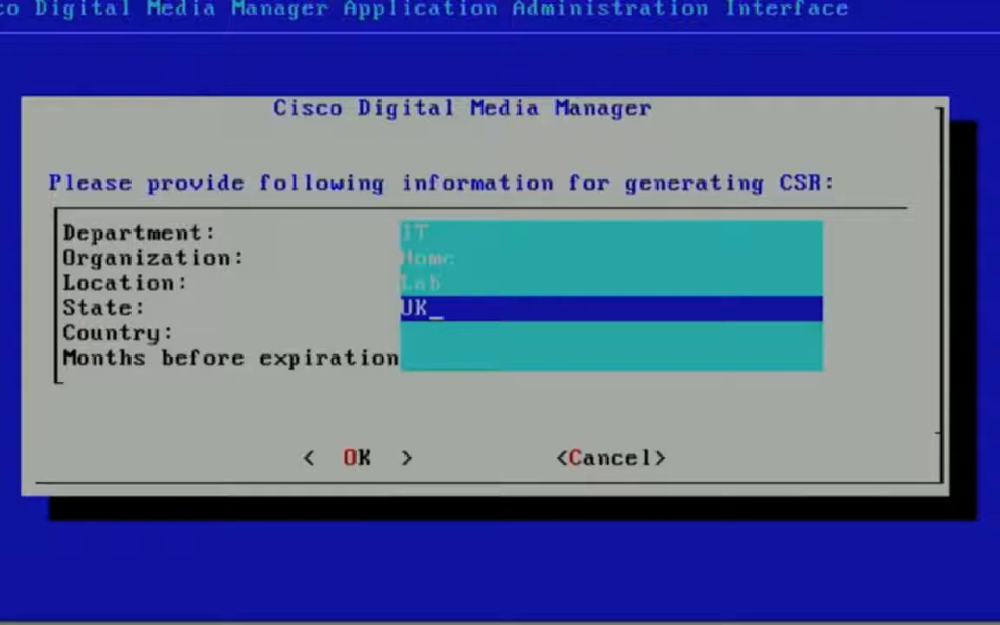
key(BackSpace)
key(BackSpace)
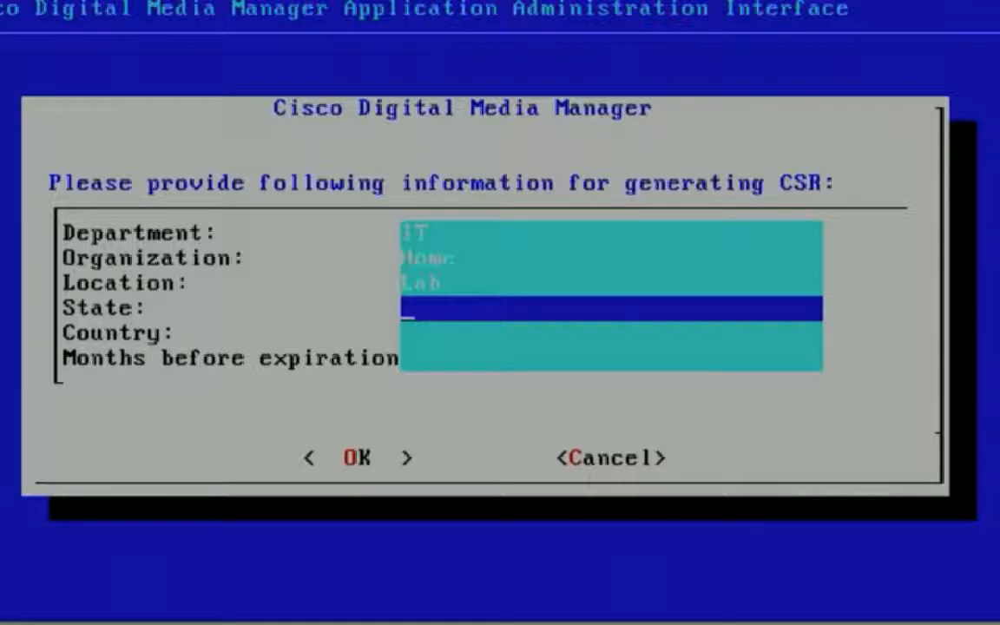
Set the CSR's state to Home2, country to UK and expiration to 24 months, and generate the request.
text(Hom)
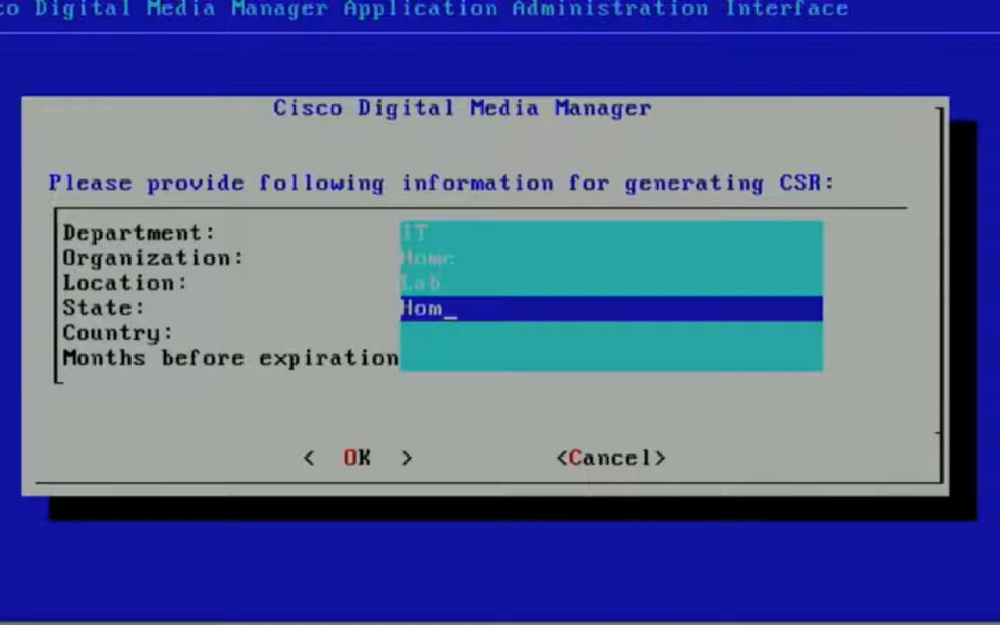
text(e2)
key(Down)
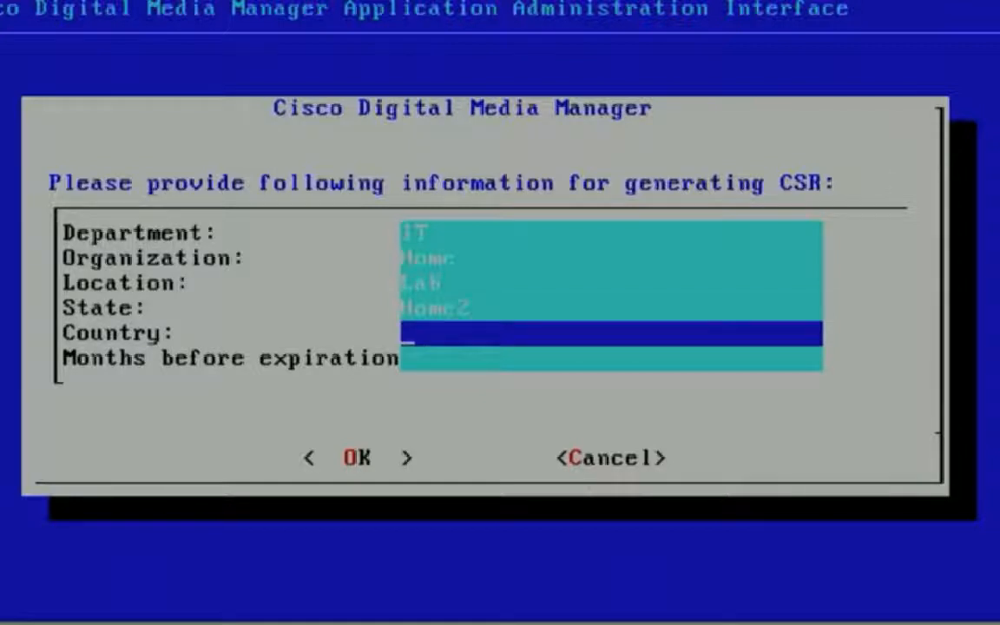
text(UK)
key(Down)
text(24)
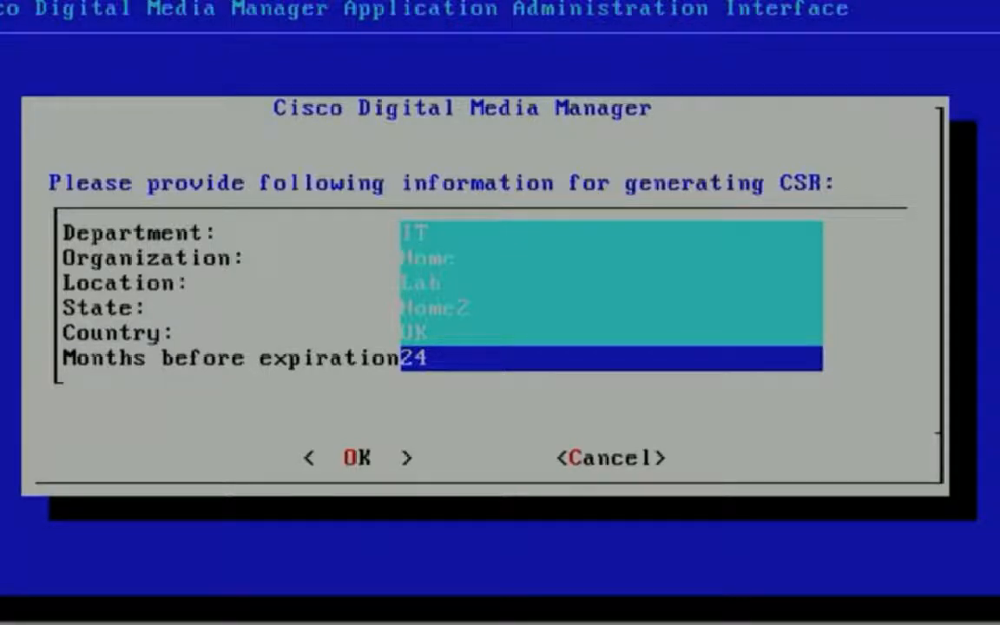
key(Return)
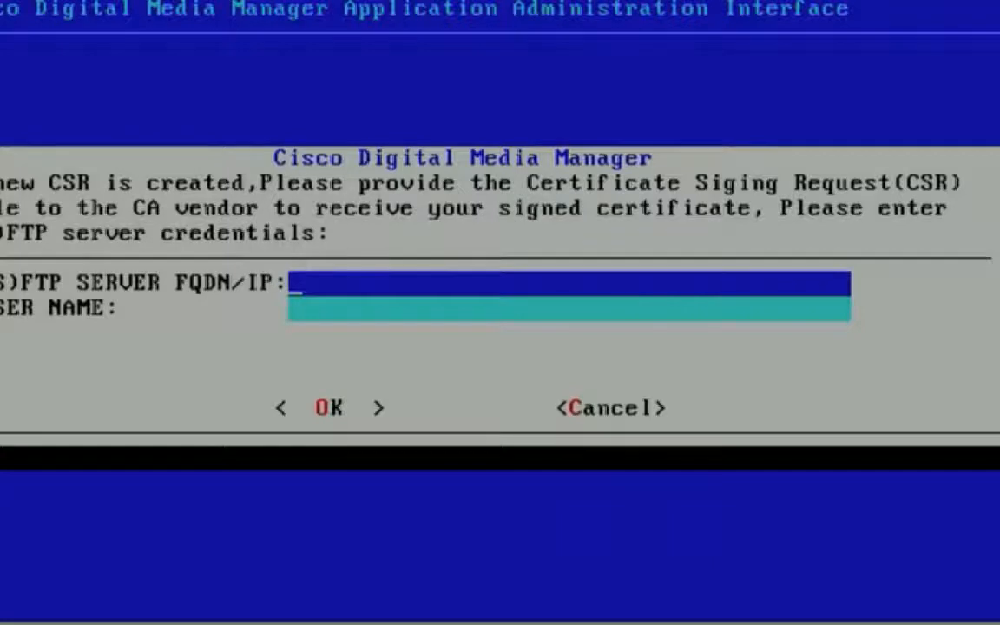
Enter 192.168.0.92 as the (S)FTP server address and supply the server's user name.
text(192.168)
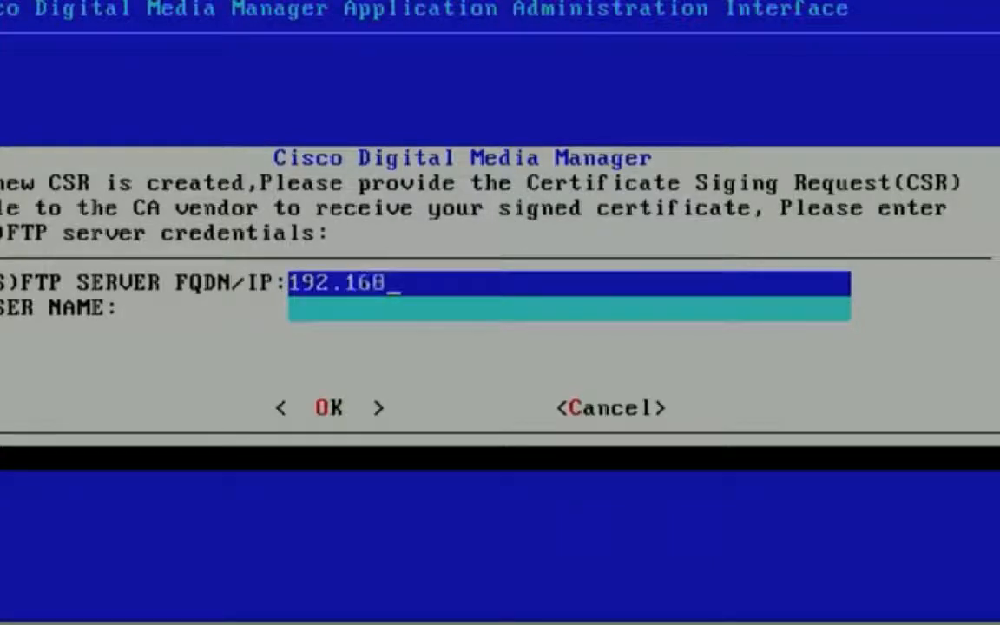
text(.0.9)
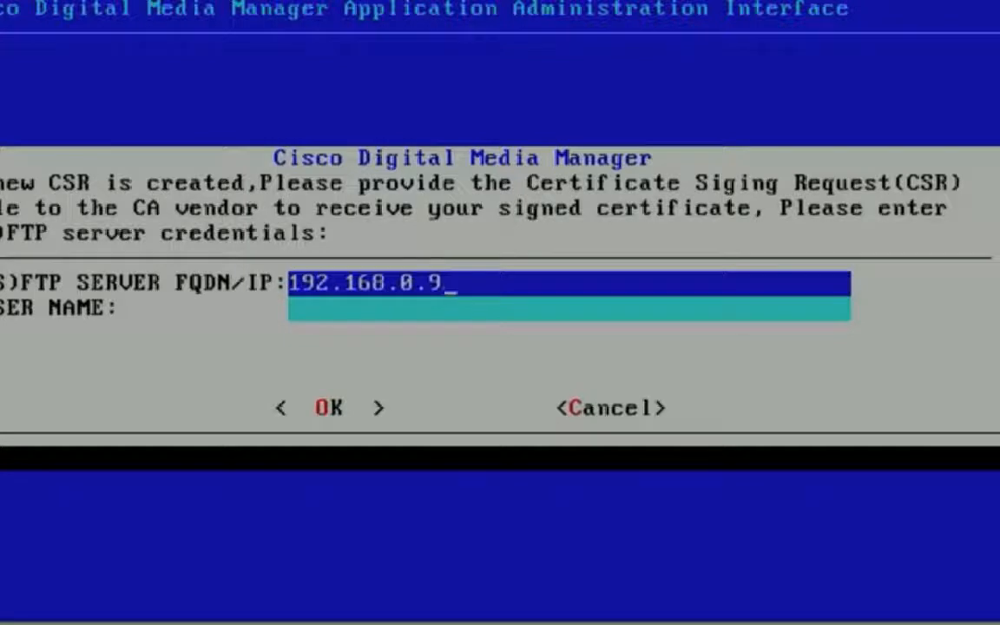
text(2)
key(Down)
text(ash)
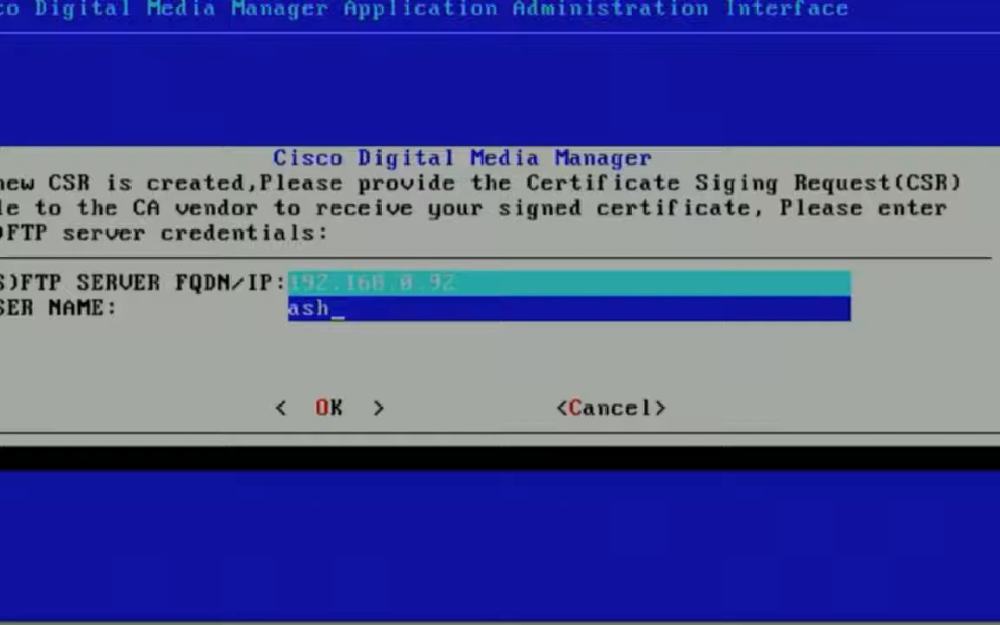
key(Return)
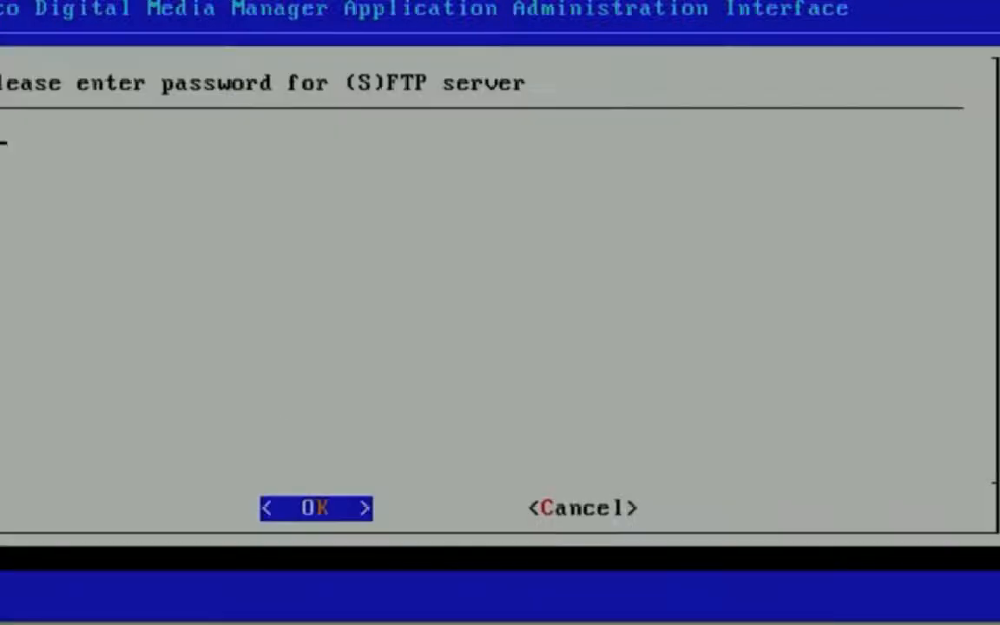
Enter the (S)FTP server password to publish the CSR file and acknowledge the result.
text(********)
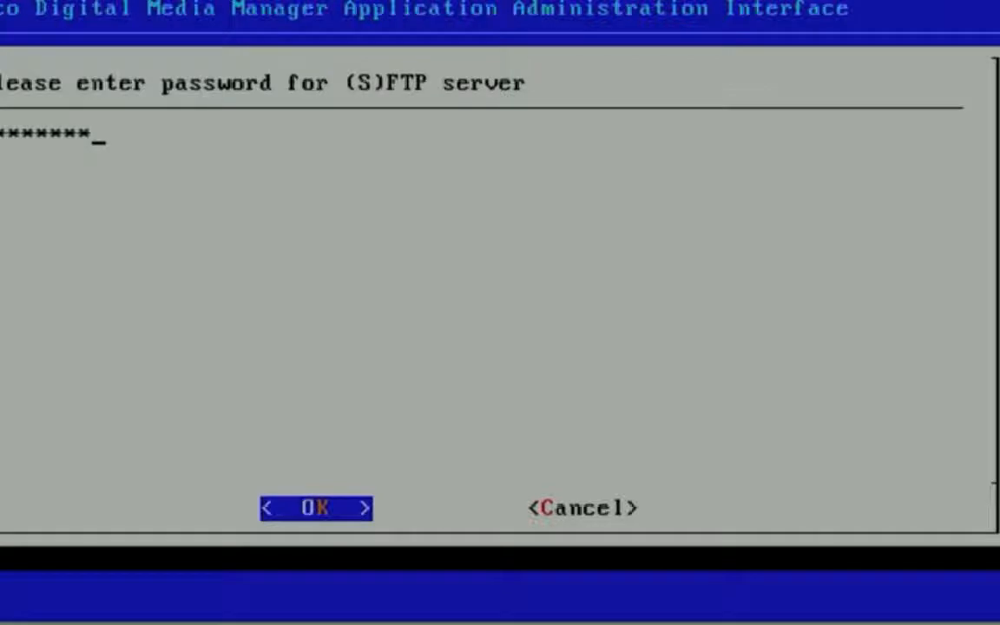
key(Return)
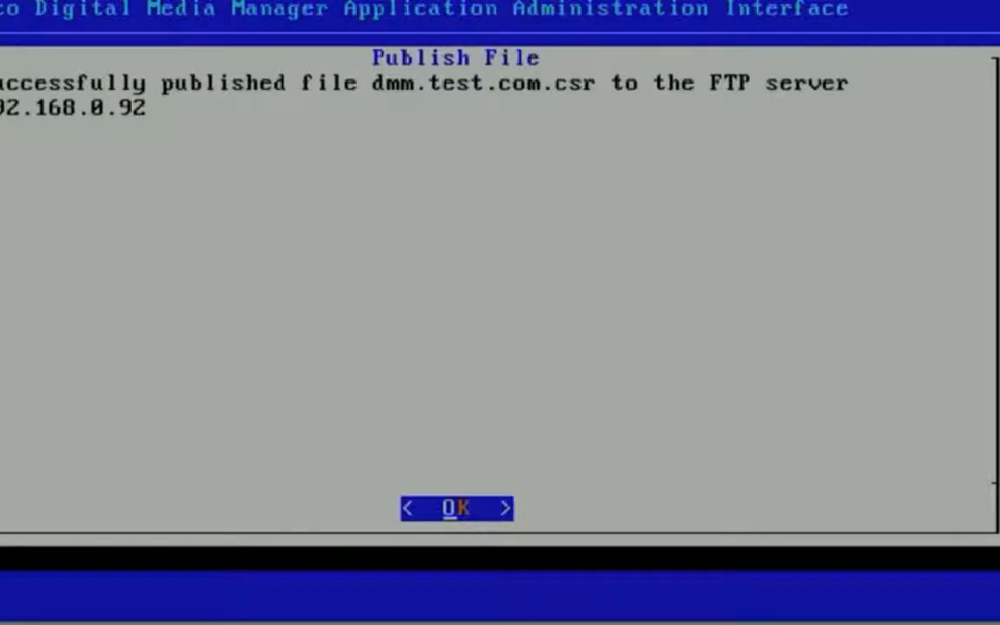
key(Return)
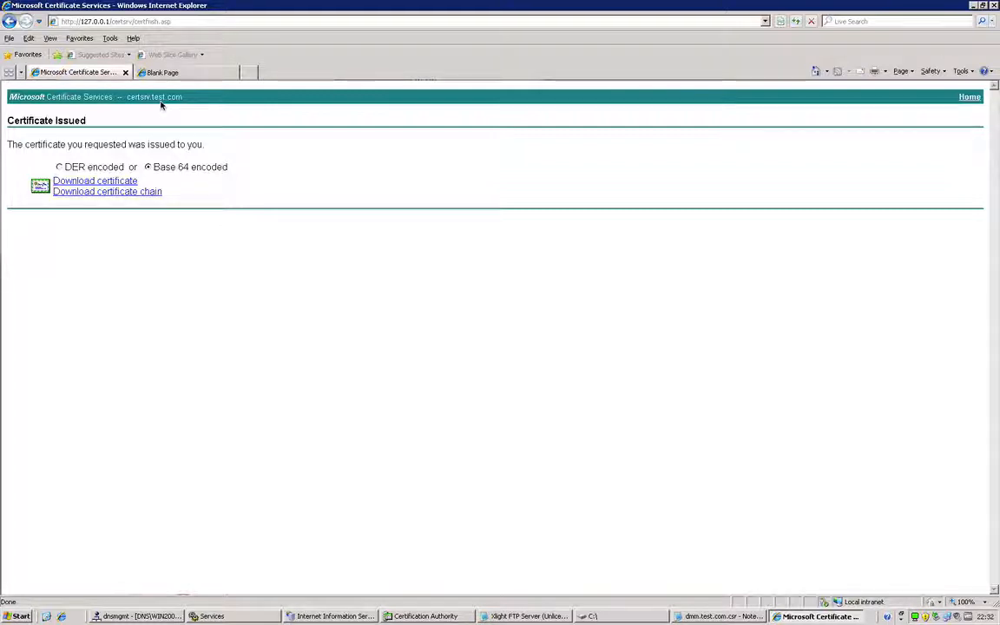
click(130, 21)
click(150, 24)
drag(150, 24, 187, 26)
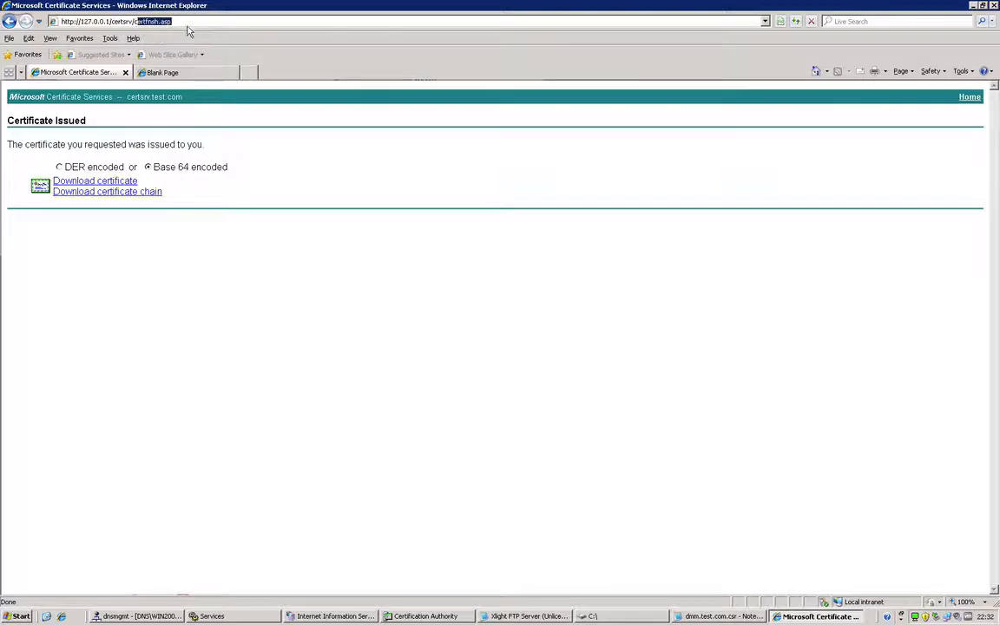
key(BackSpace)
key(Return)
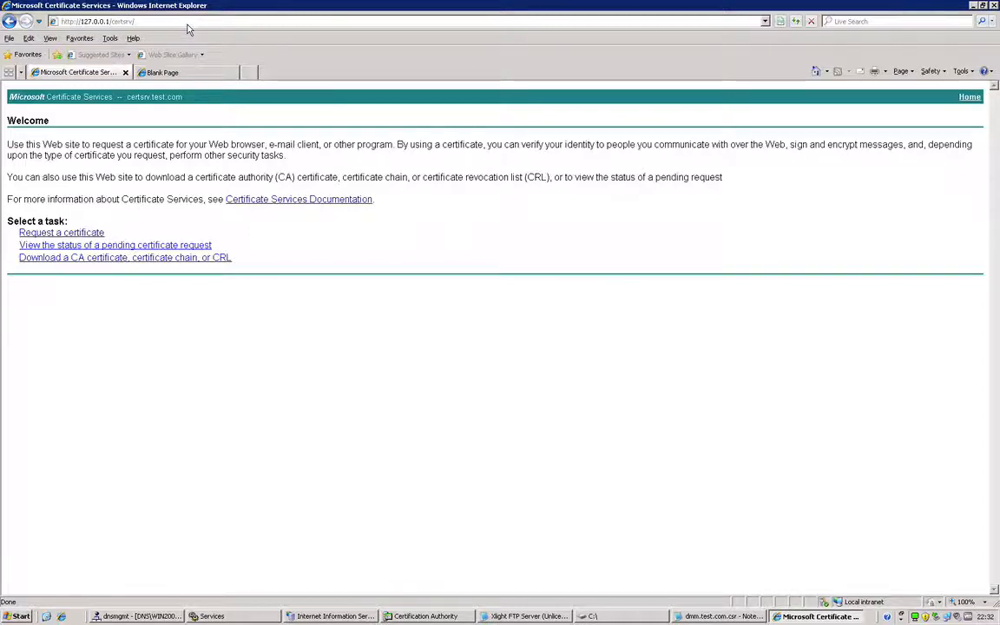
Start an advanced certificate request that submits a base-64-encoded CMC or PKCS #10 file.
click(73, 234)
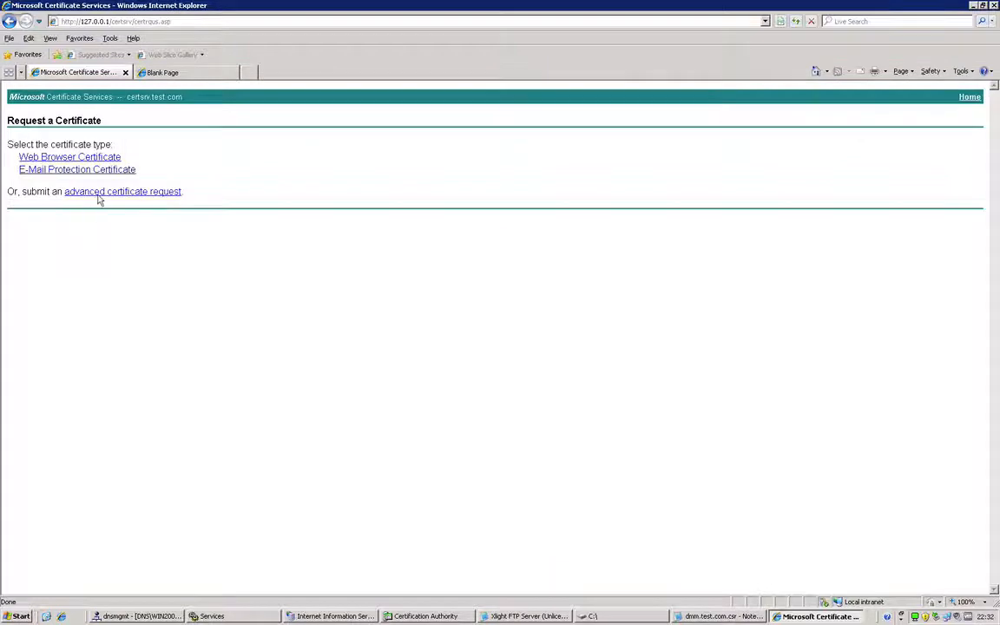
click(98, 195)
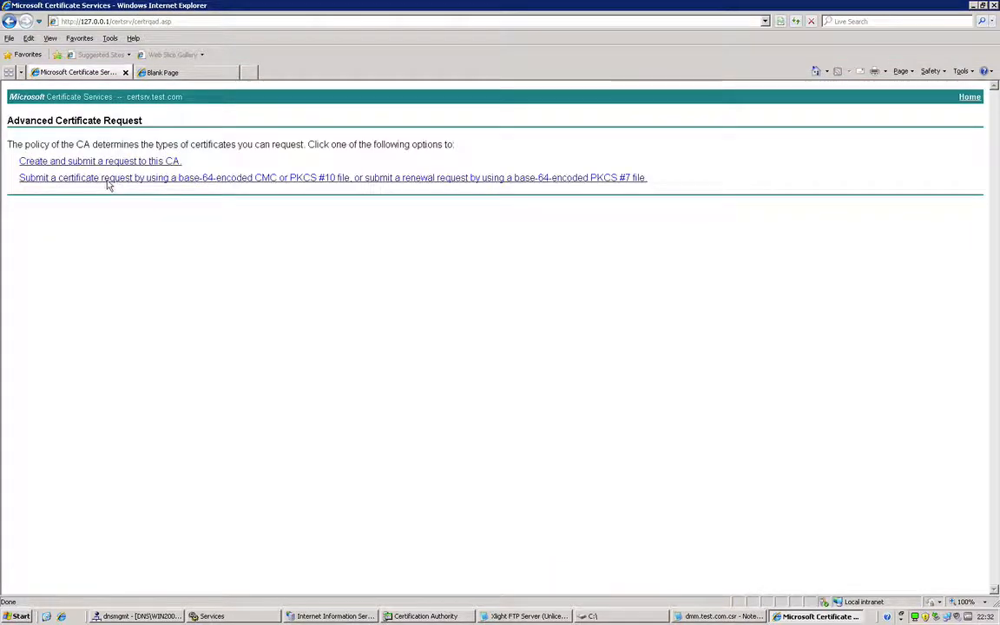
click(183, 179)
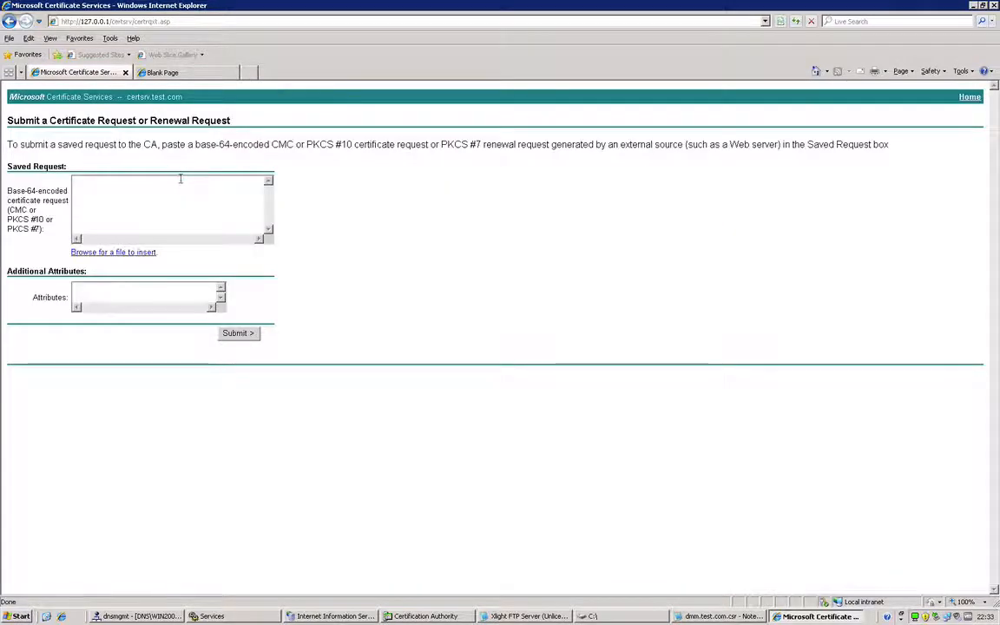
Insert dmm.test.com.csr from Local Disk (C:) into the saved request, allowing the ActiveX interaction, and submit it.
click(120, 253)
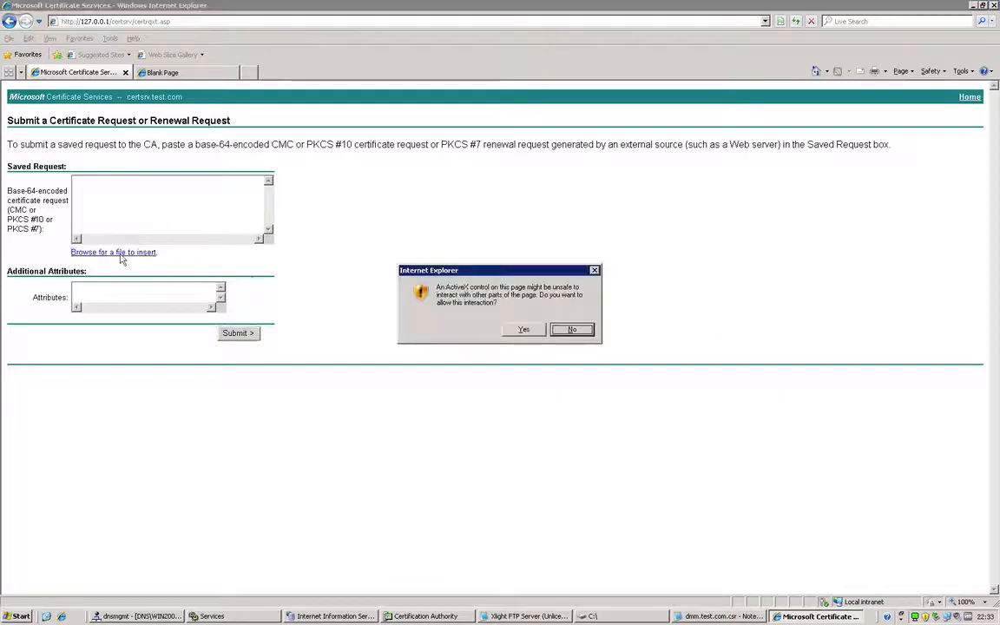
click(522, 330)
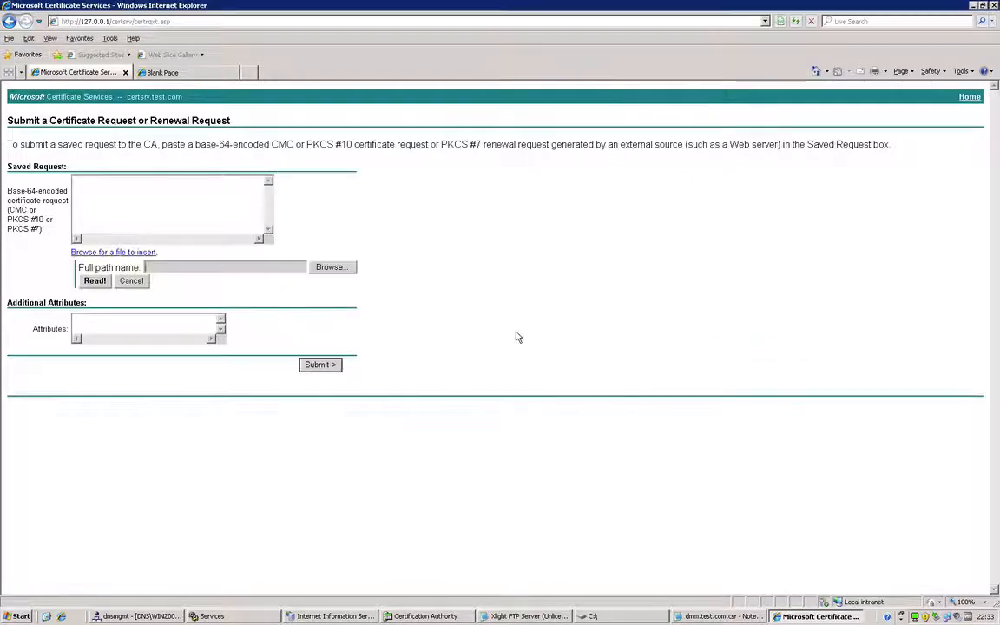
click(321, 268)
click(103, 124)
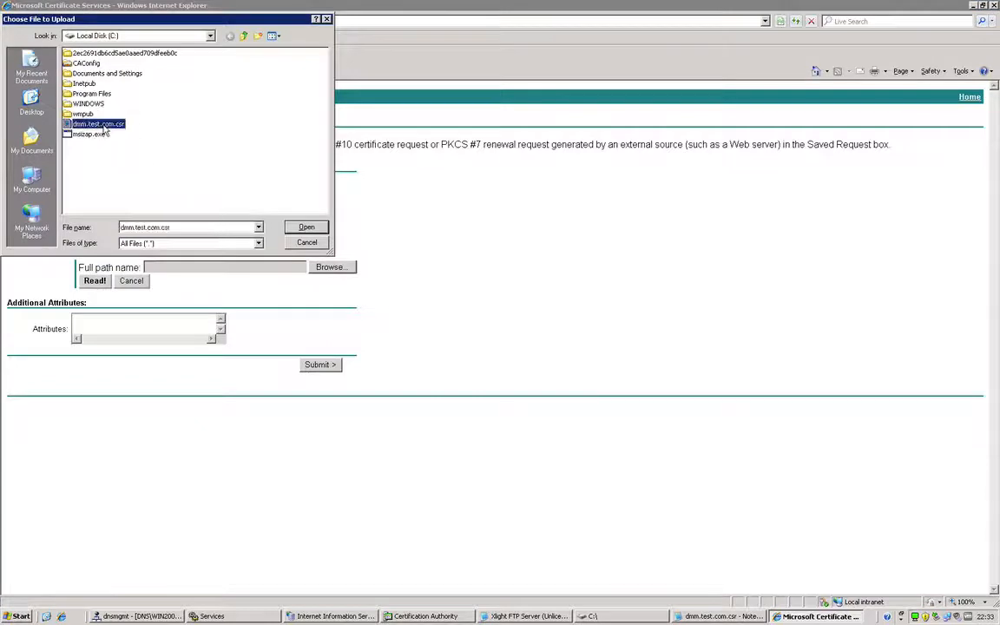
click(300, 229)
click(95, 280)
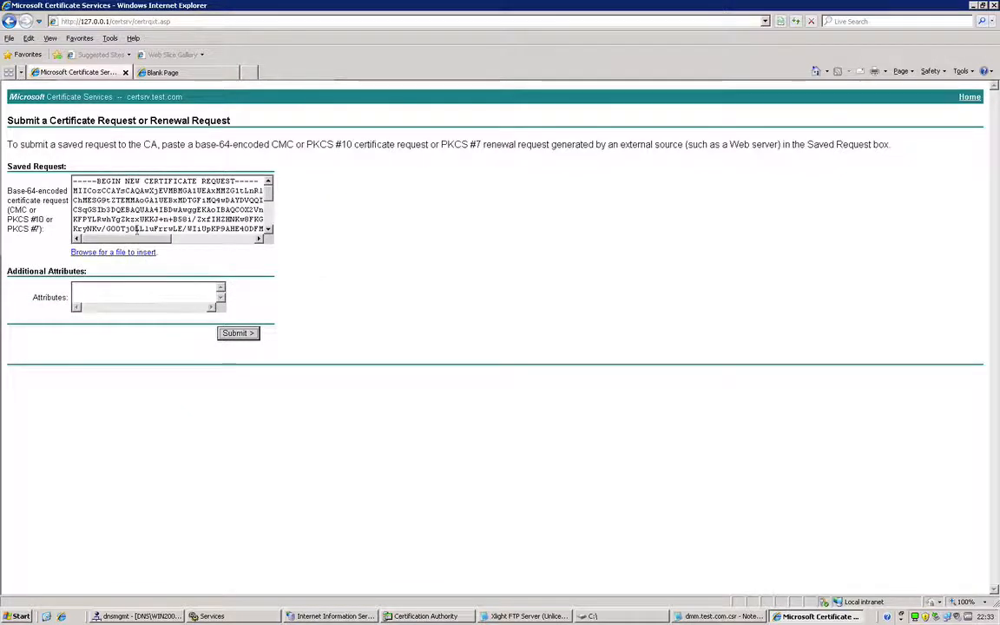
click(238, 334)
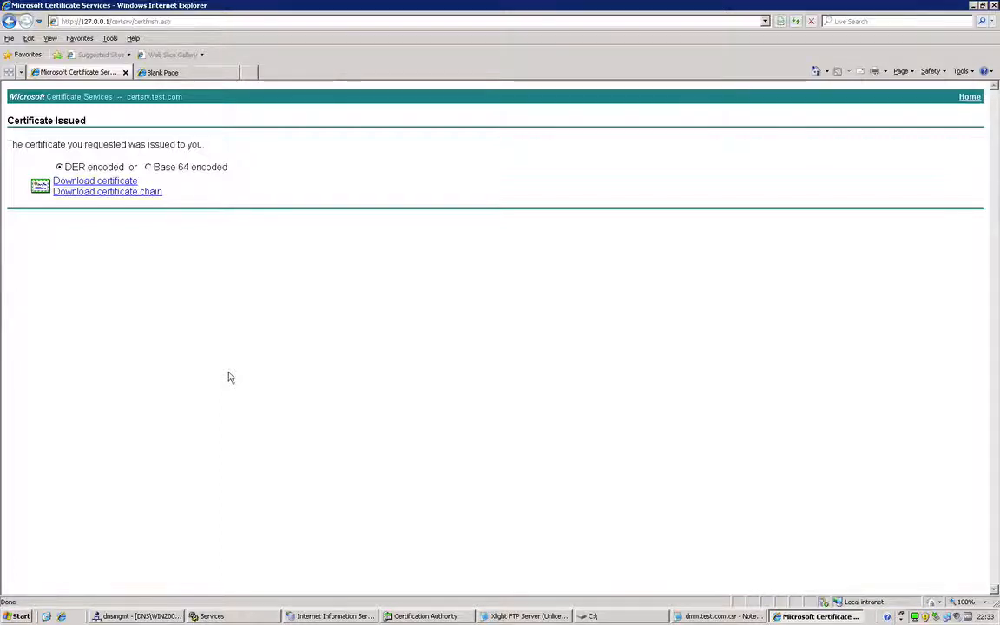
Download the issued certificate in Base 64 encoding, saving it as dmmcert on Local Disk (C:), and dismiss the finished download.
click(154, 169)
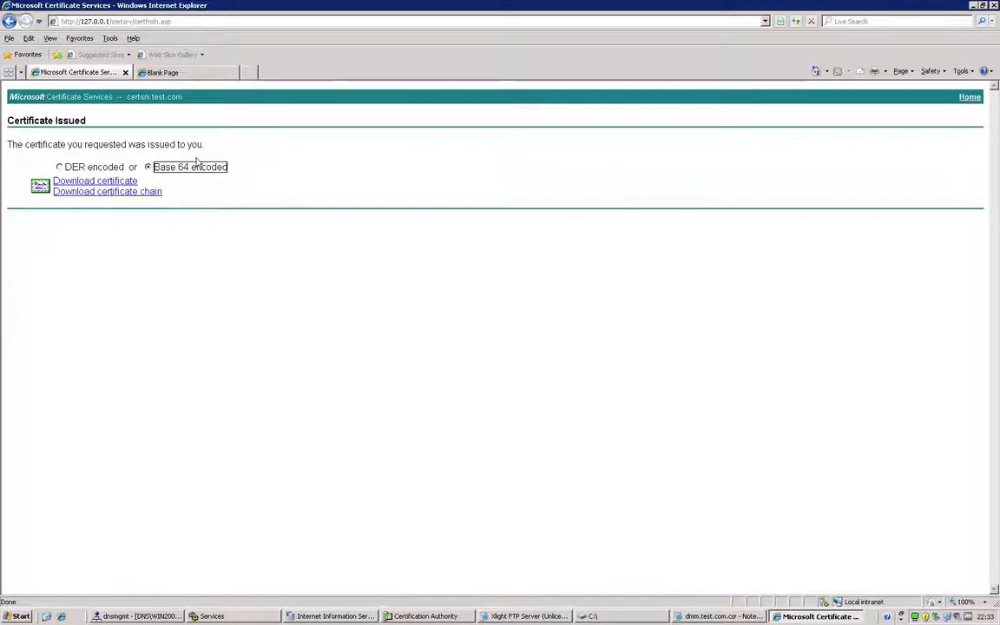
click(126, 182)
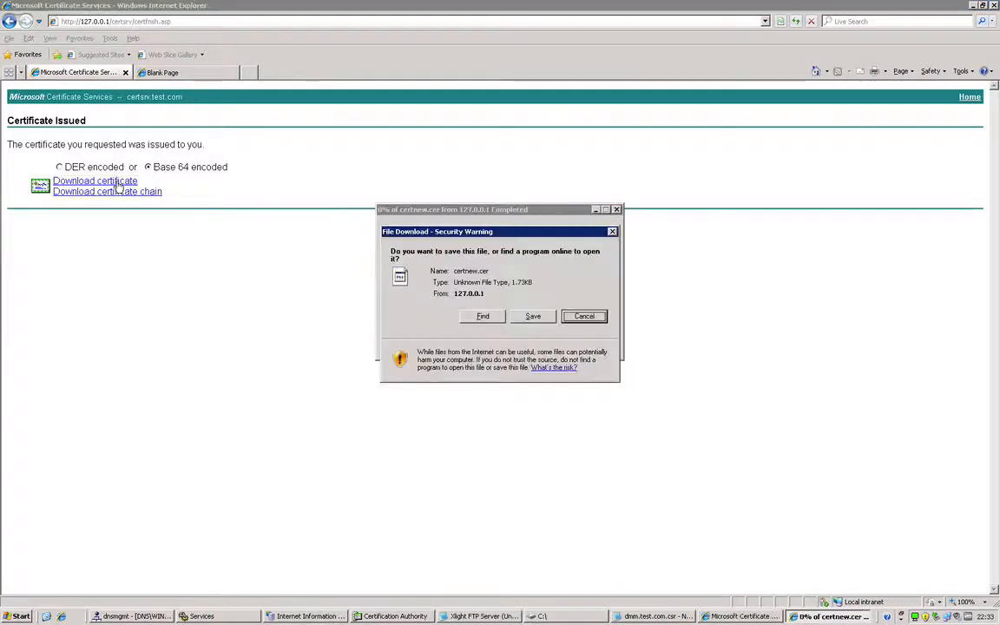
click(533, 316)
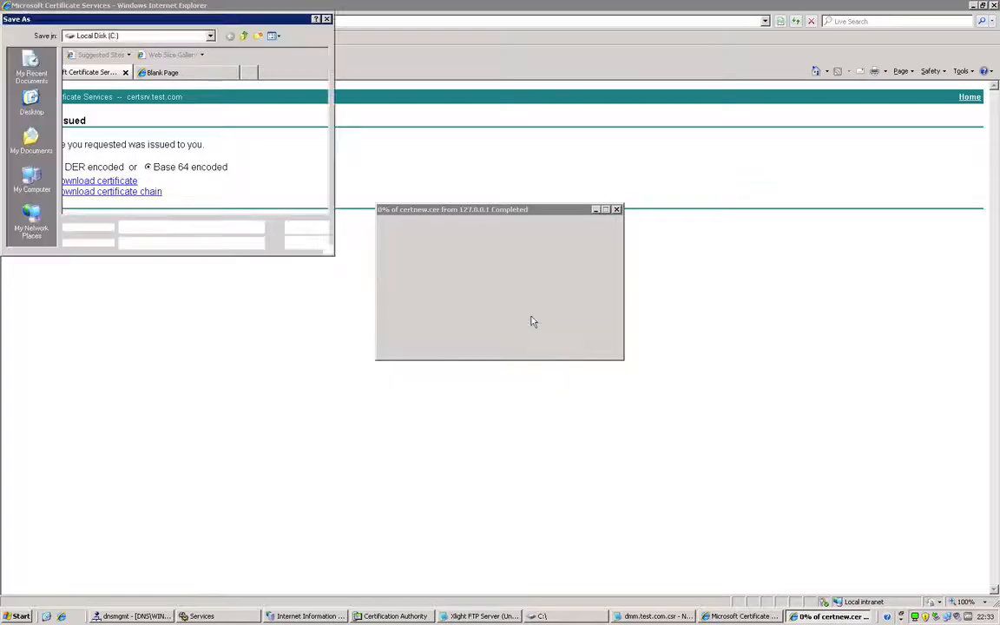
text(d)
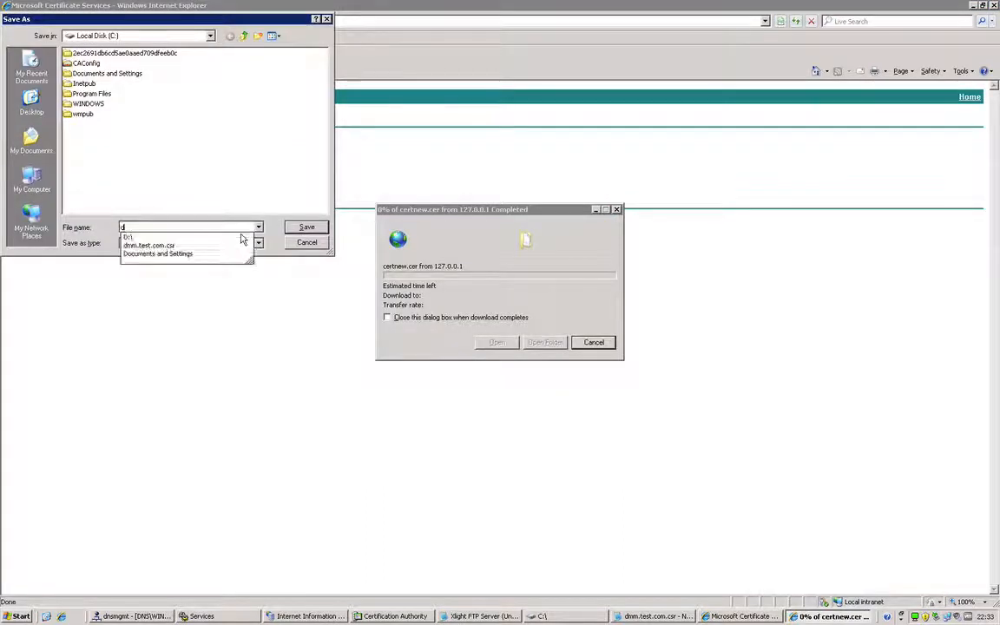
text(mmc)
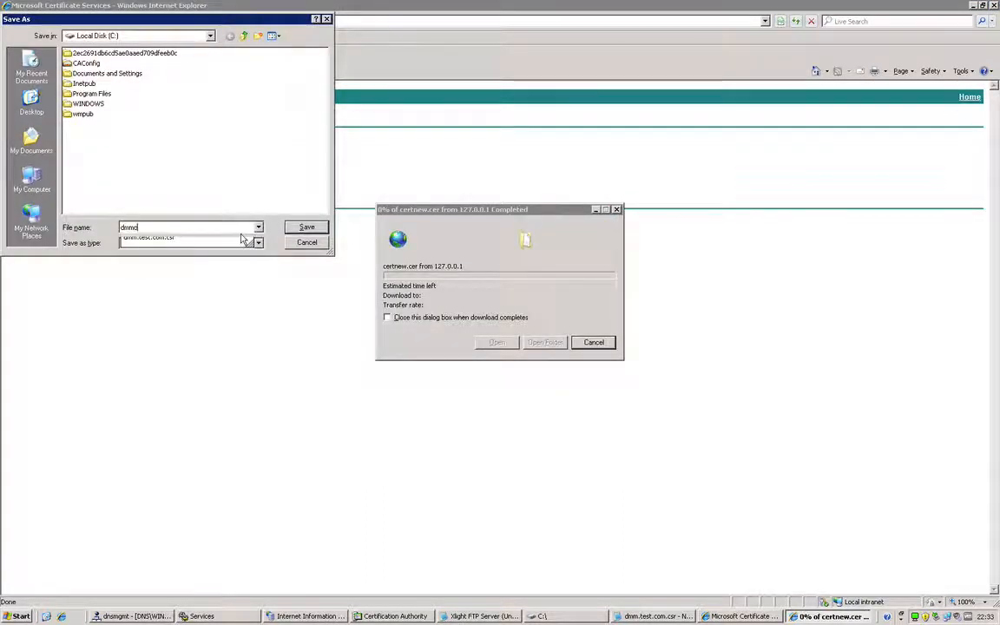
text(ert)
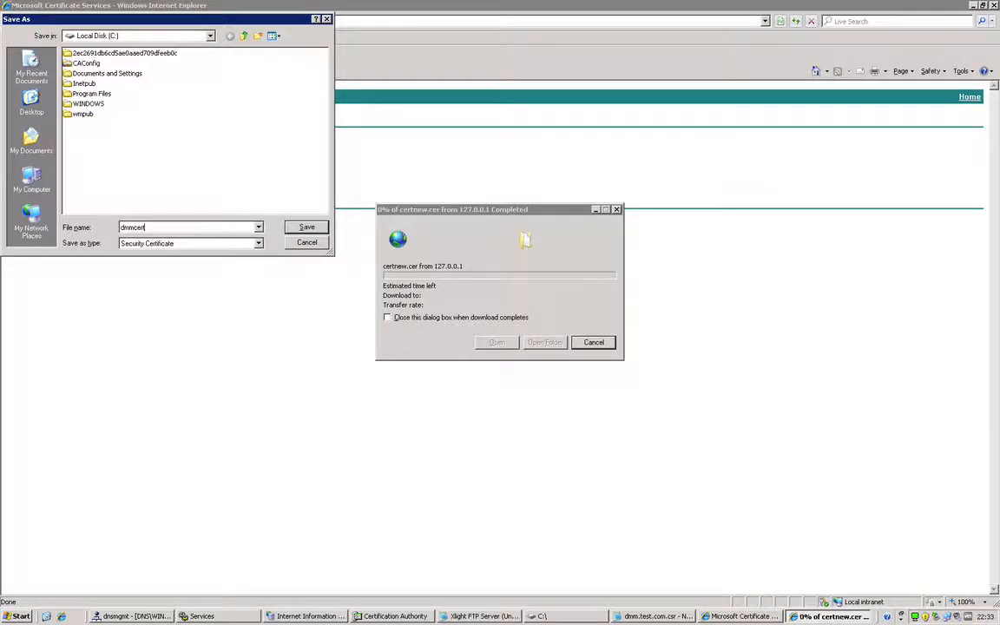
key(Return)
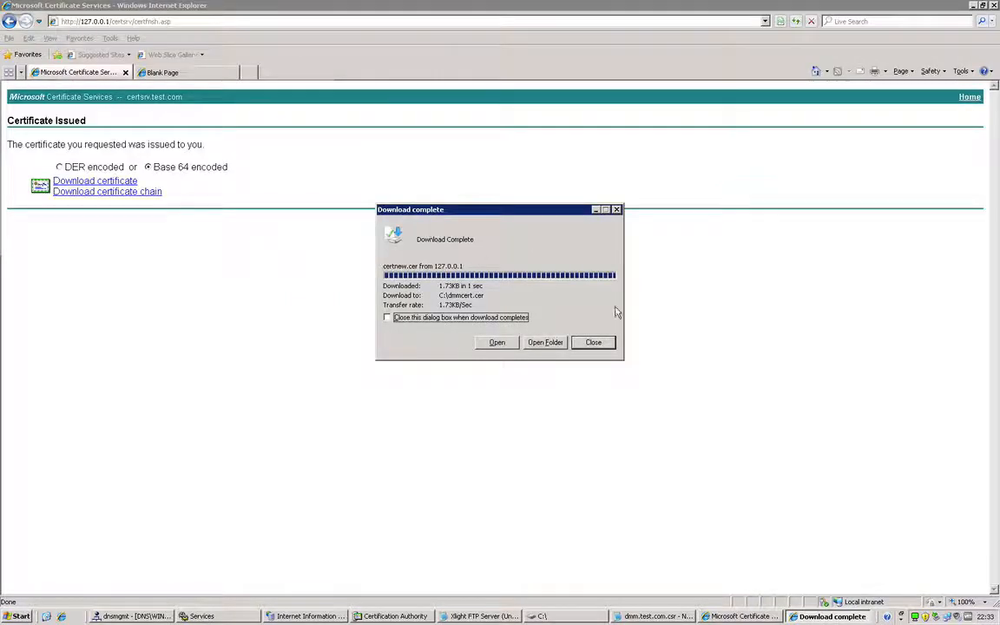
click(593, 344)
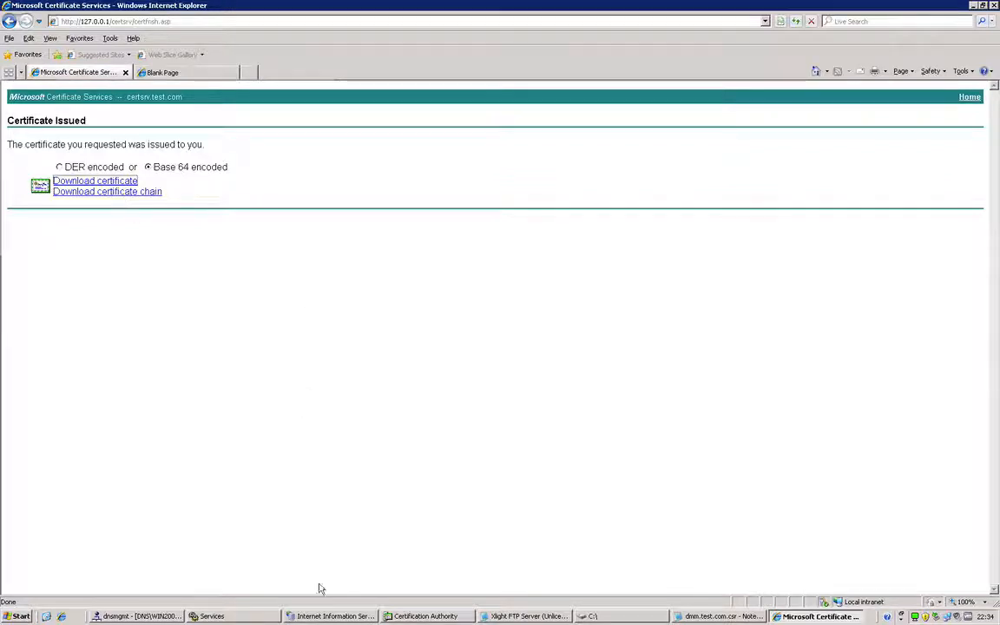
Switch to Certification Authority and start copying the certsrv.test.com CA certificate to a file from its details.
click(406, 618)
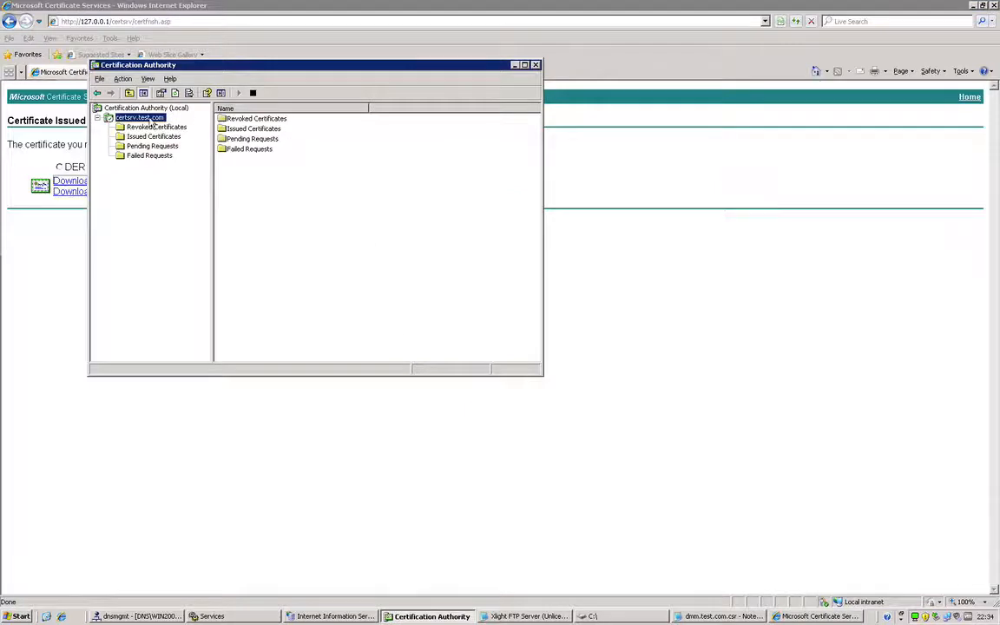
right_click(150, 119)
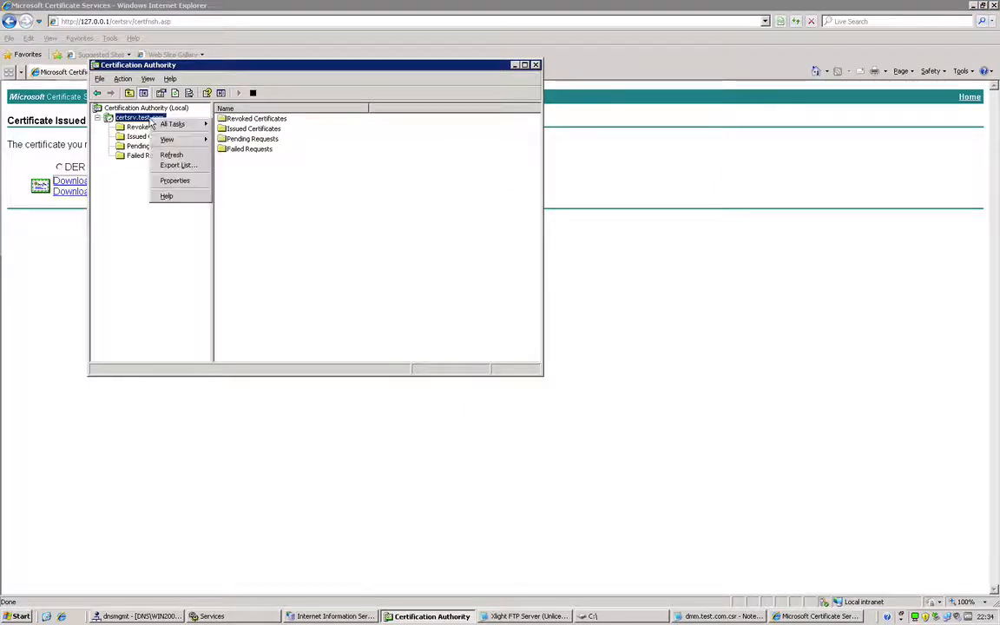
click(174, 179)
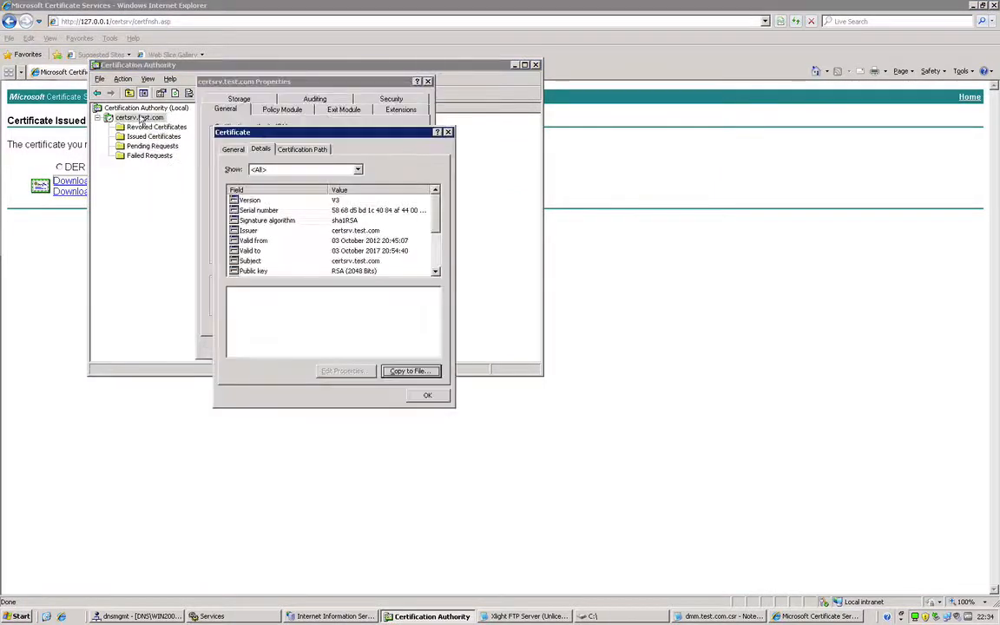
click(231, 150)
click(255, 151)
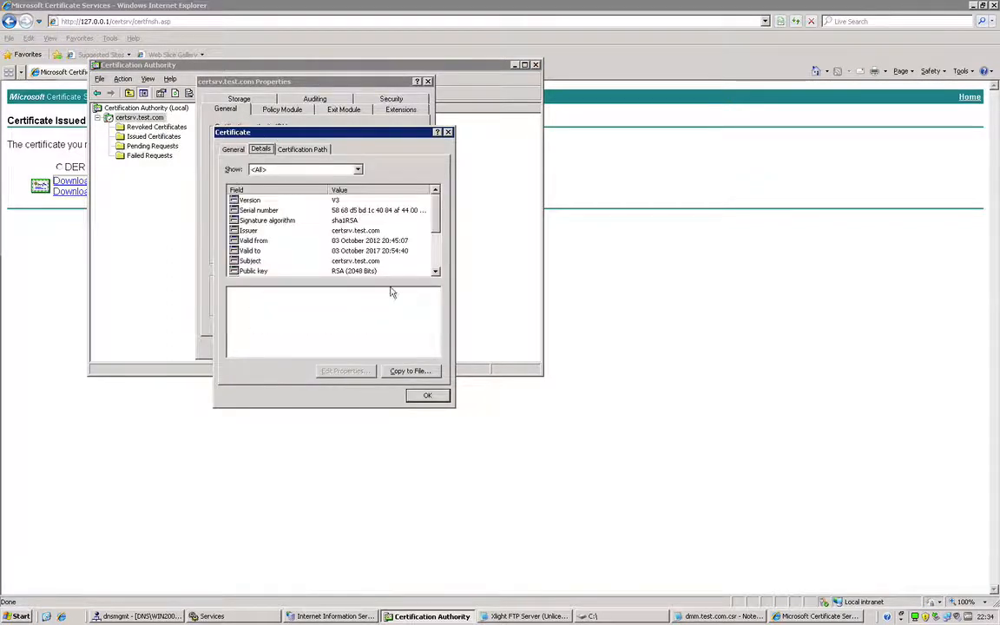
click(409, 372)
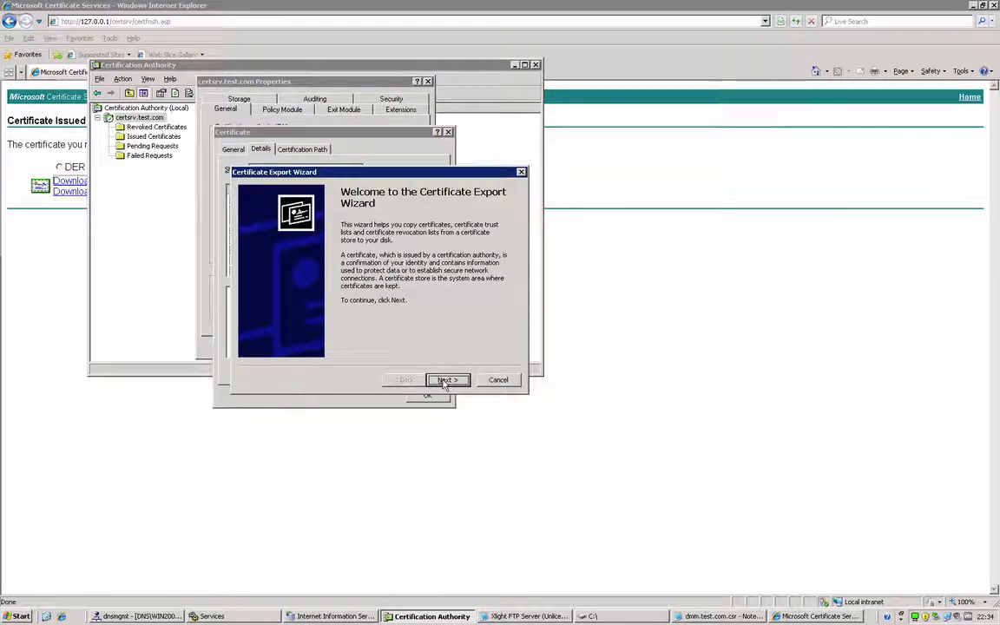
Export the CA certificate as Base-64 encoded X.509 (.CER) to c:\cacert and close the certificate and CA properties.
click(445, 380)
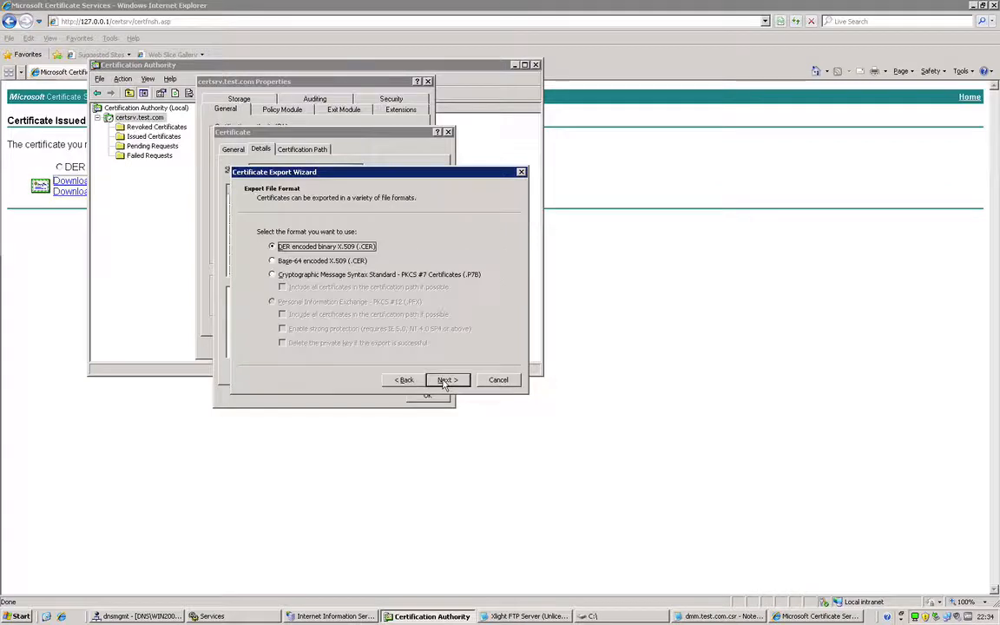
click(270, 260)
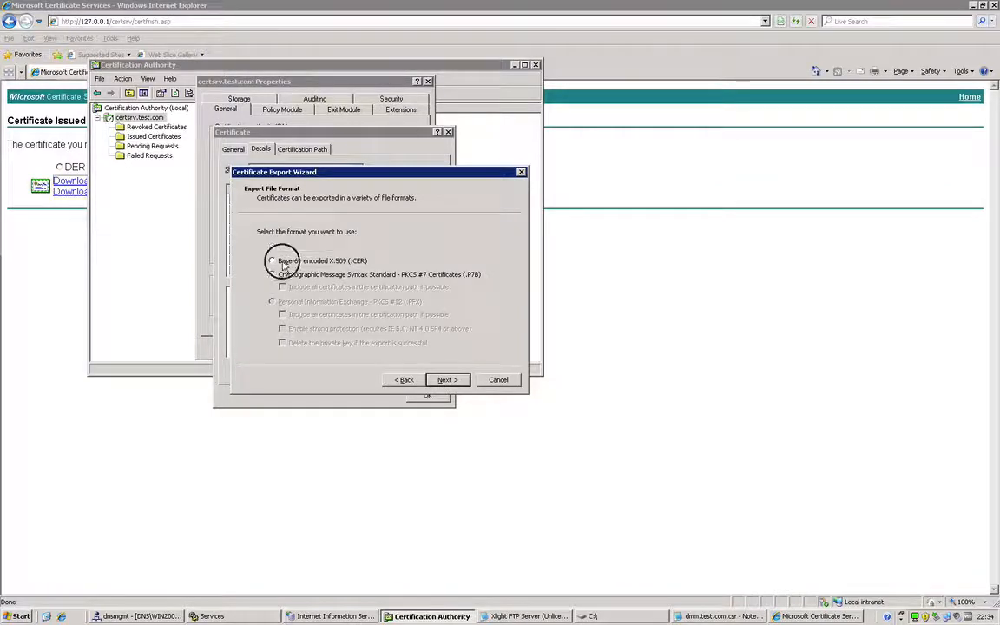
click(447, 382)
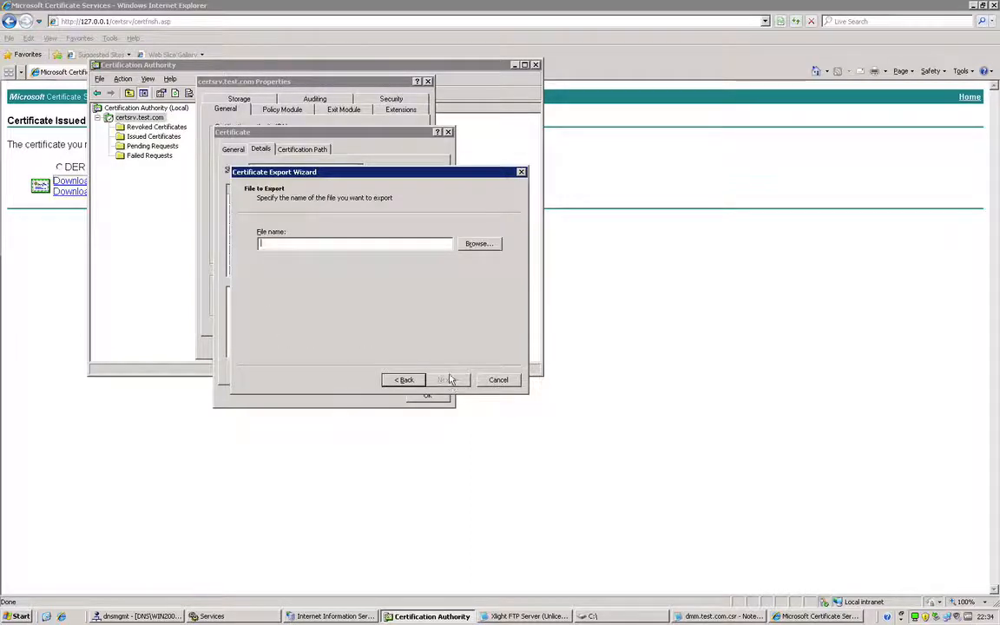
text(c:\)
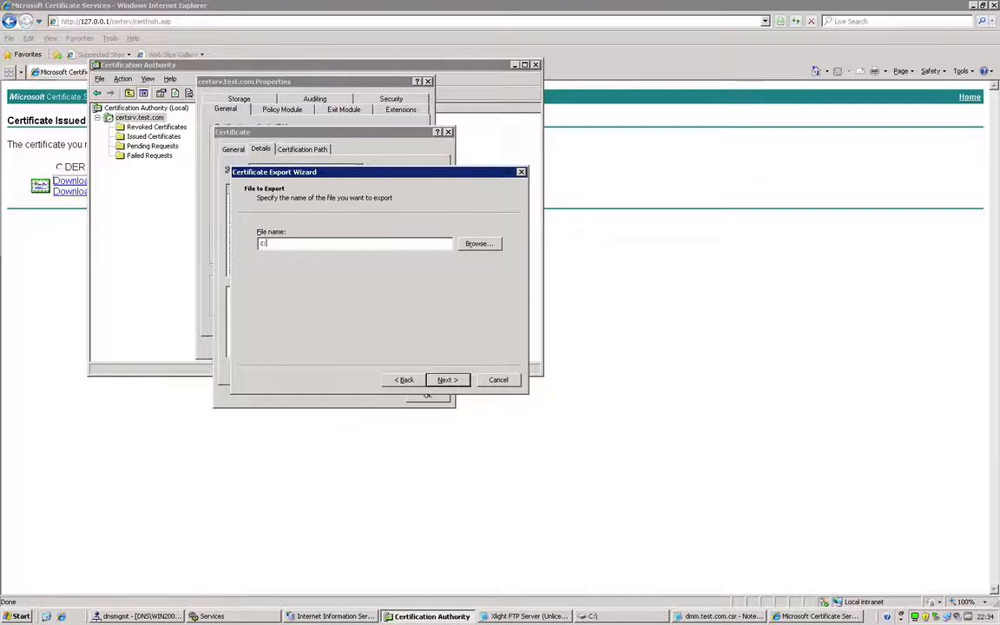
text(cacert)
key(Return)
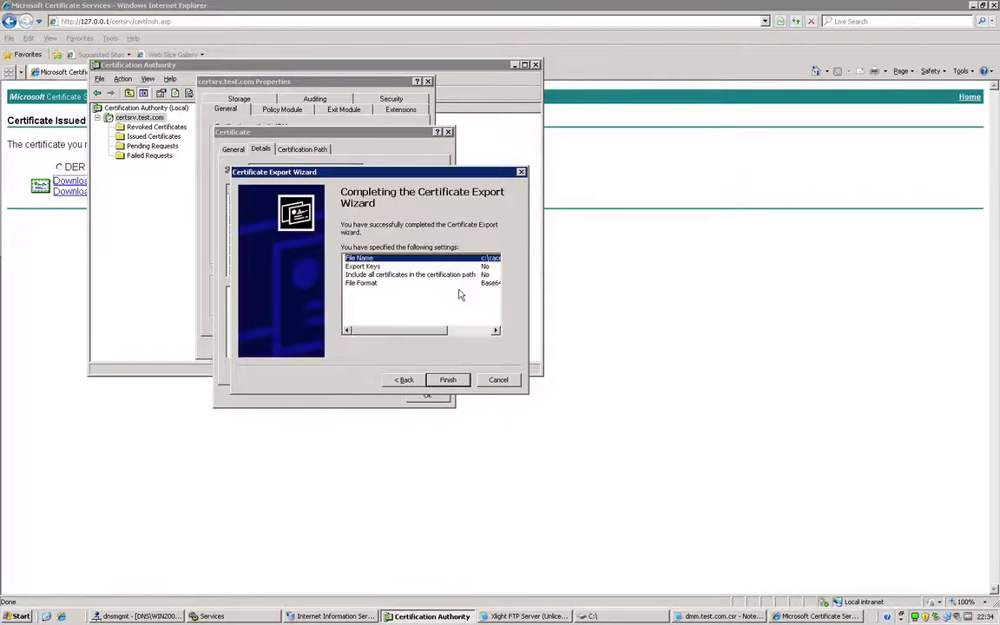
click(456, 383)
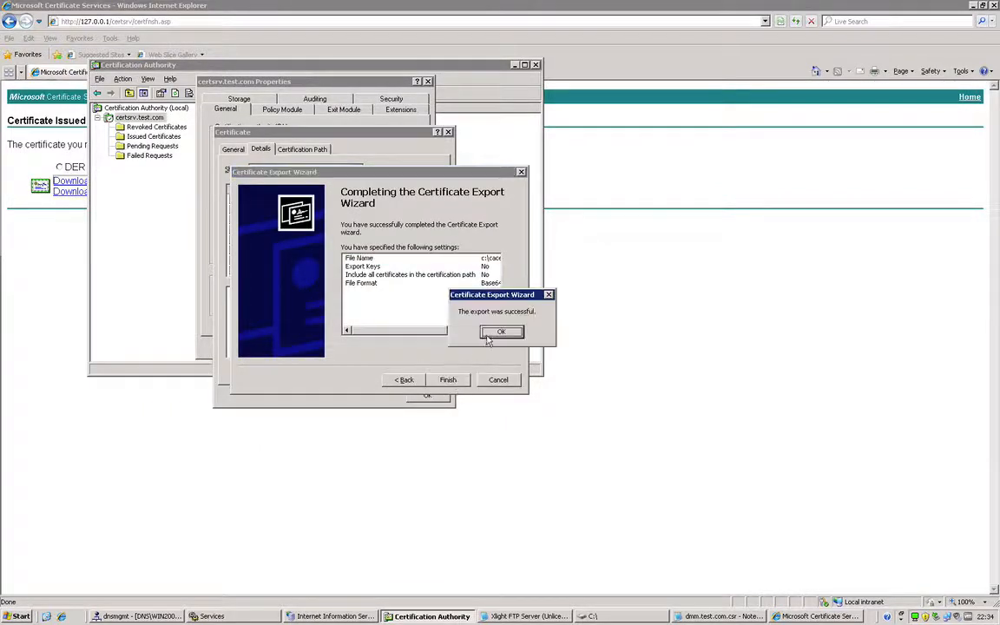
click(496, 336)
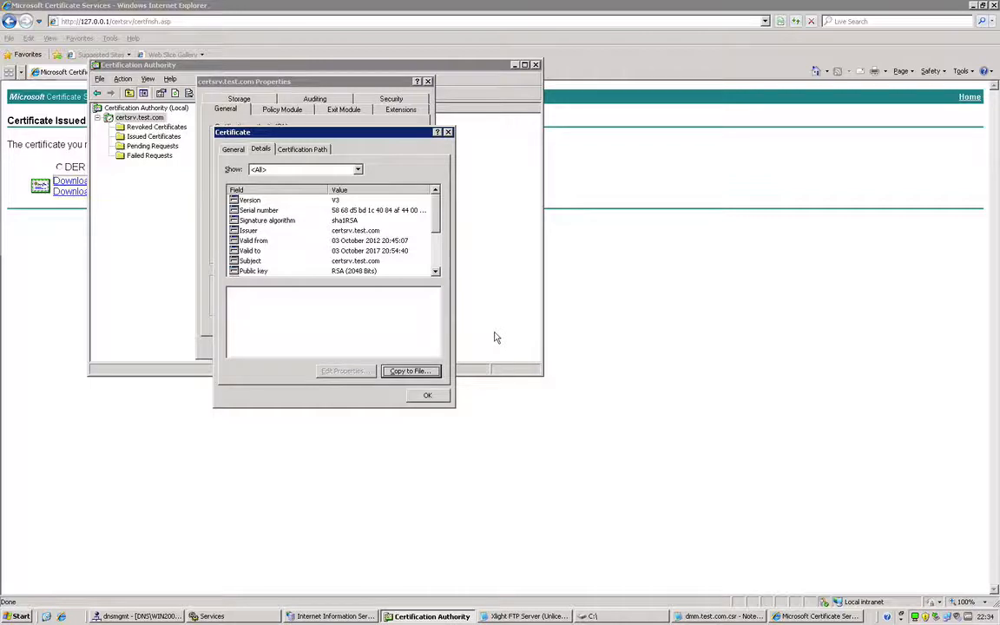
click(429, 397)
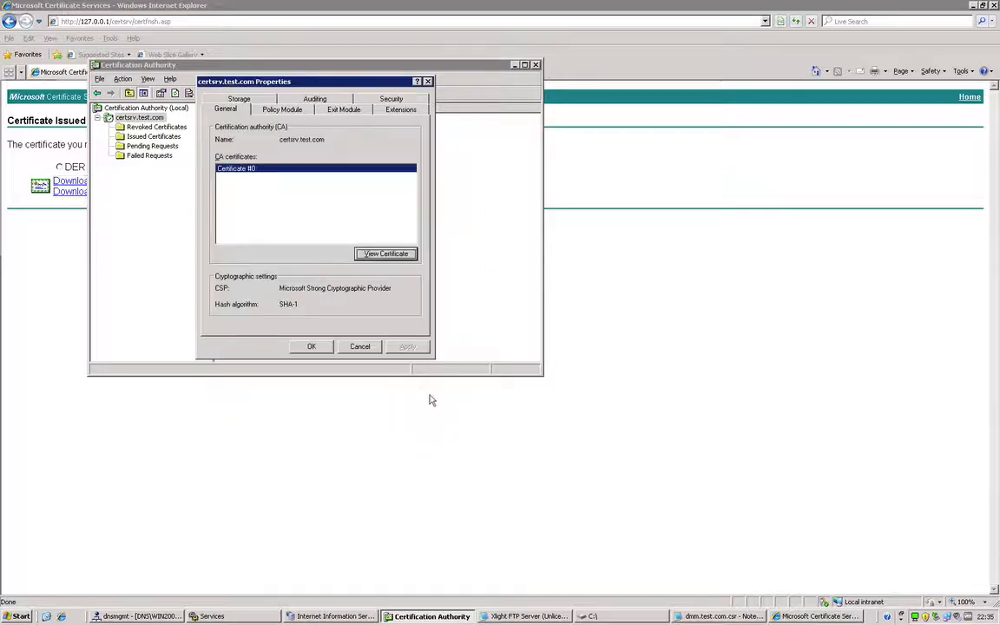
click(314, 349)
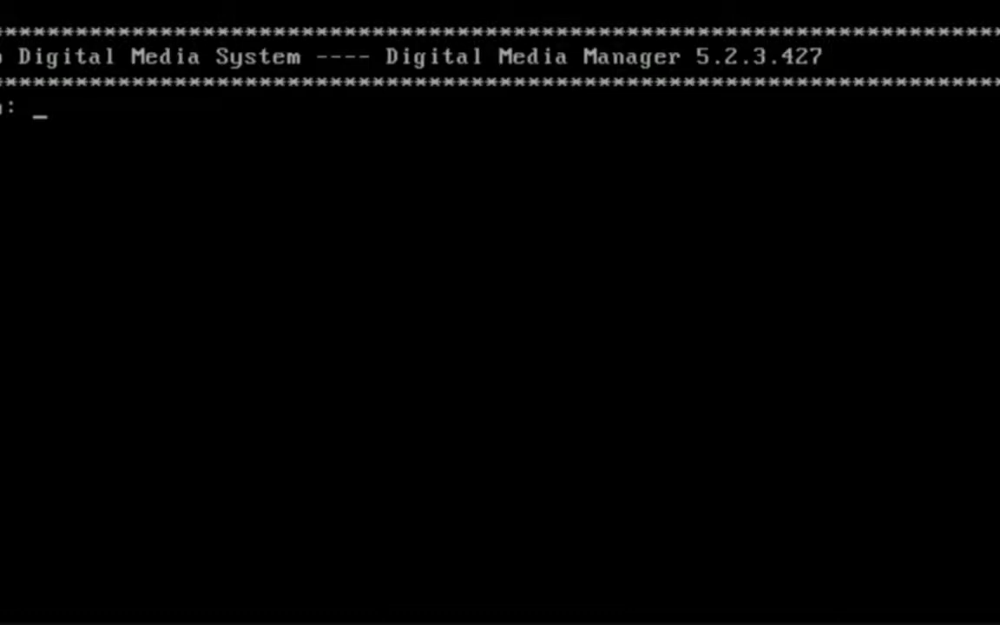
Switch to the Digital Media Manager console and log in as admin with the account password.
text(admin)
key(Return)
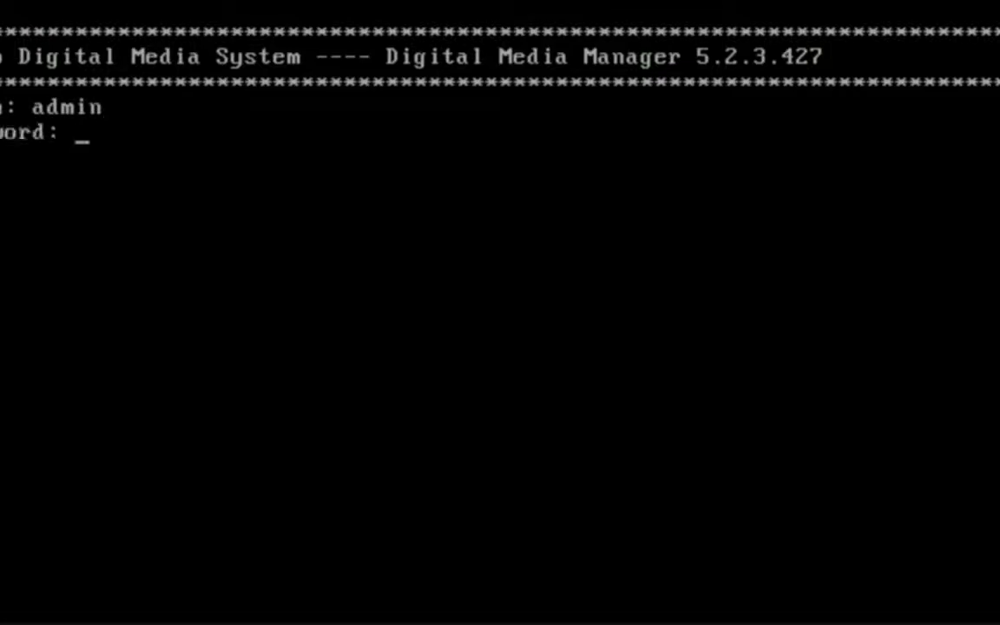
key(Return)
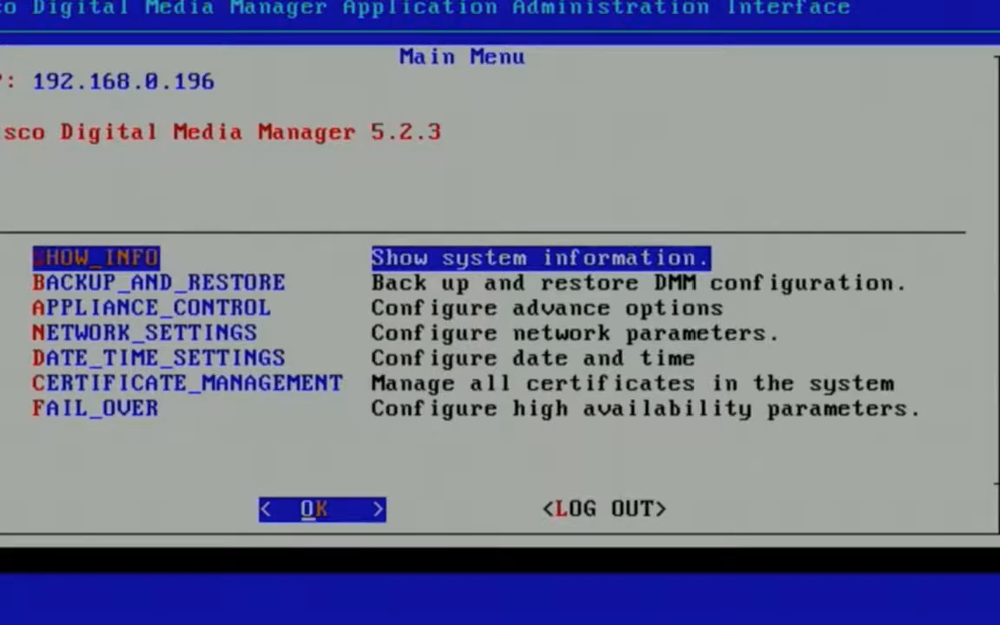
Start importing a vendor-provided signed certificate through certificate management, agreeing to overwrite the existing certificates.
key(Down)
key(Down)
key(Down)
key(Down)
key(Down)
key(Return)
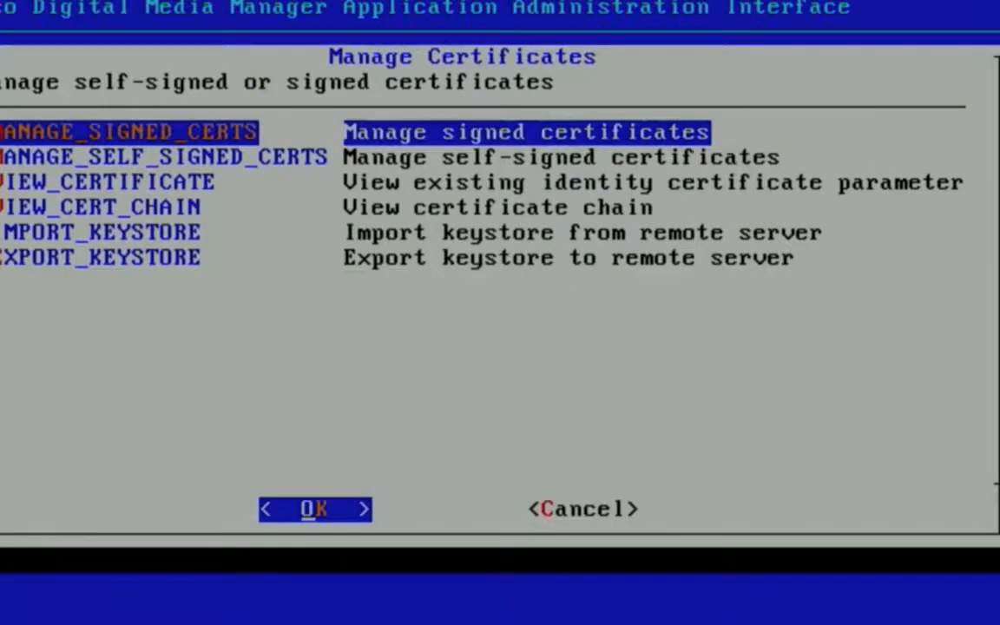
key(Return)
key(Down)
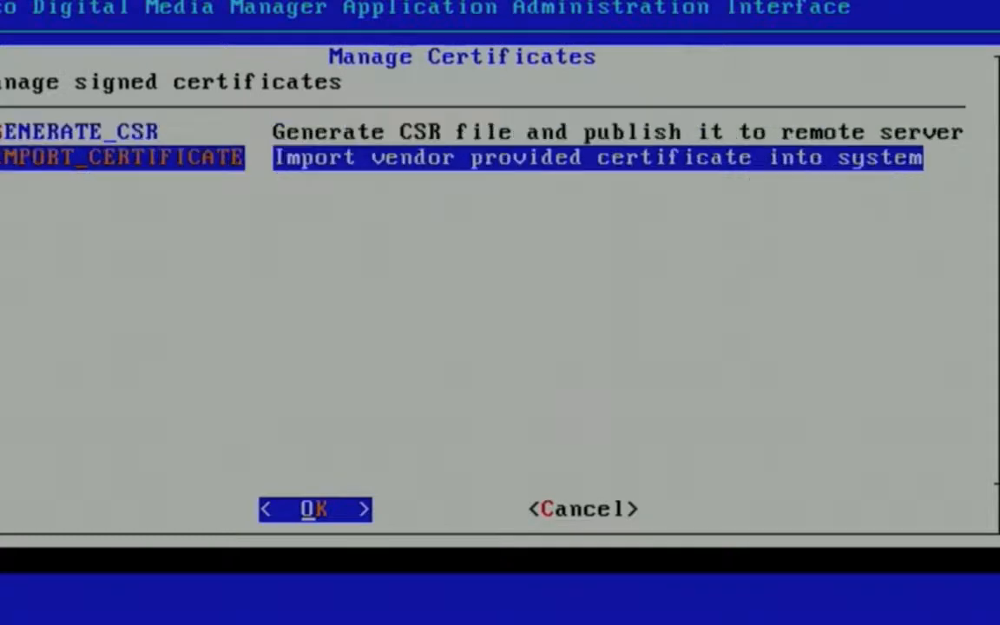
key(Return)
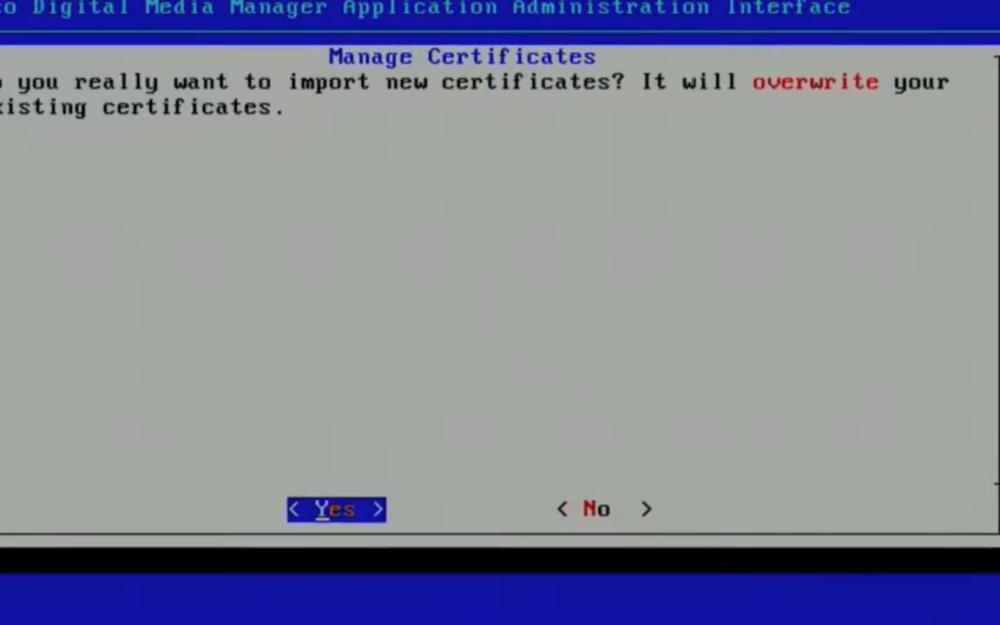
key(Return)
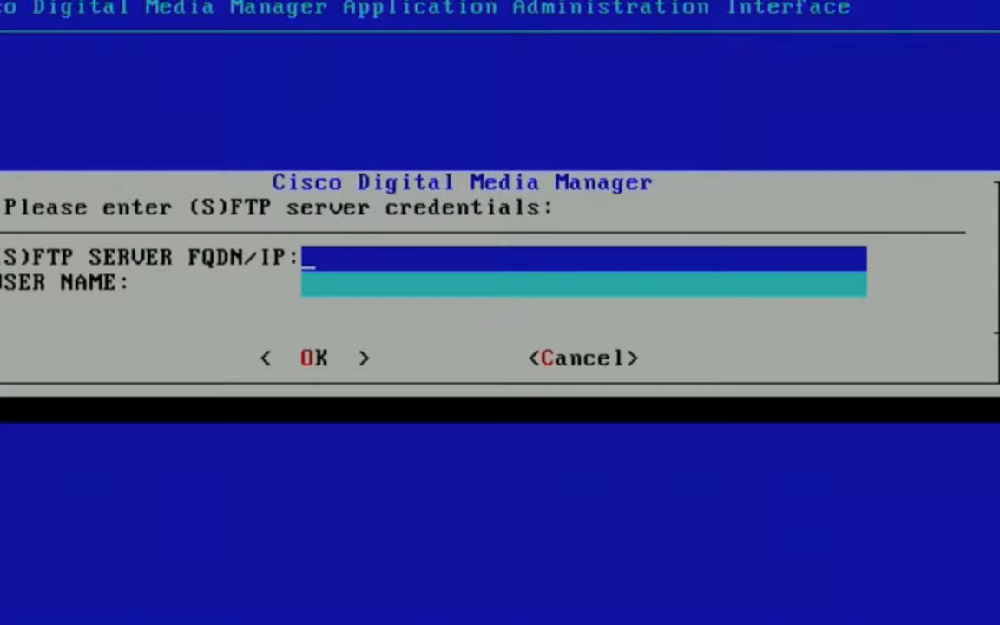
Set the (S)FTP server address to 192.168.0.92, enter the server user name and submit the credentials.
text(192.16)
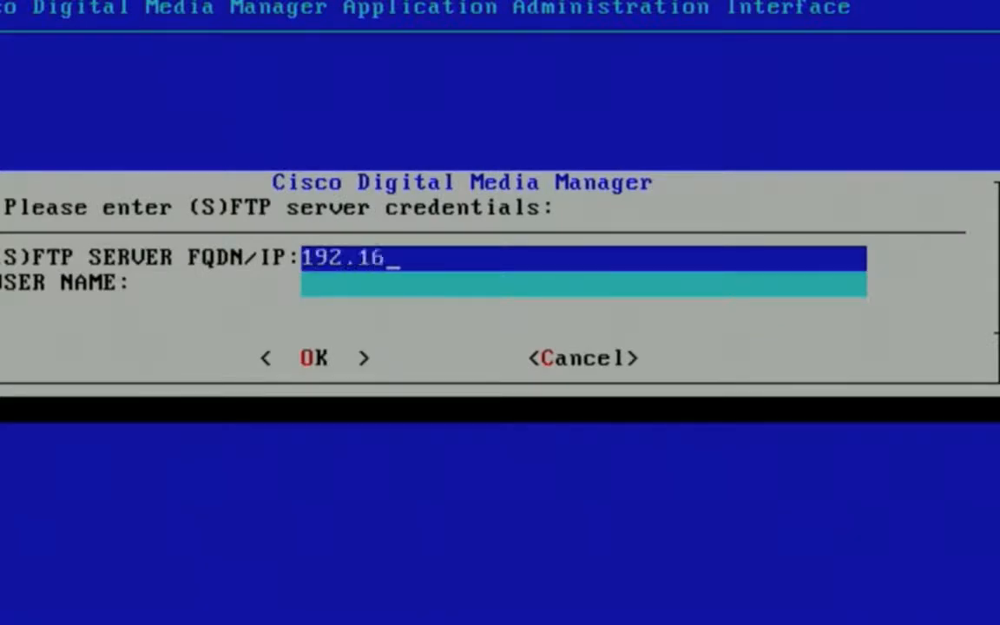
text(8.0.92)
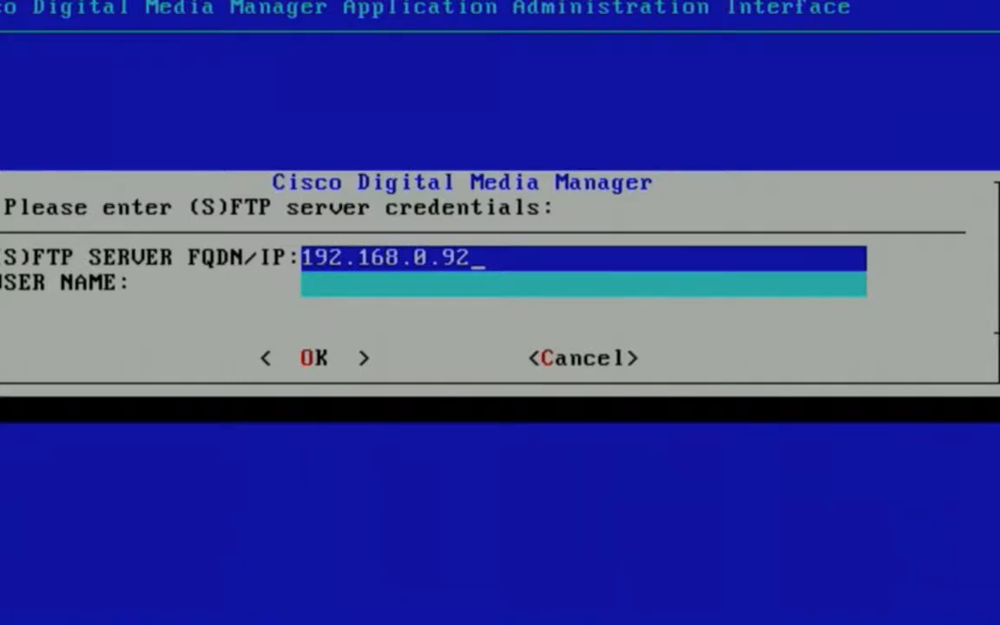
key(Down)
text(as)
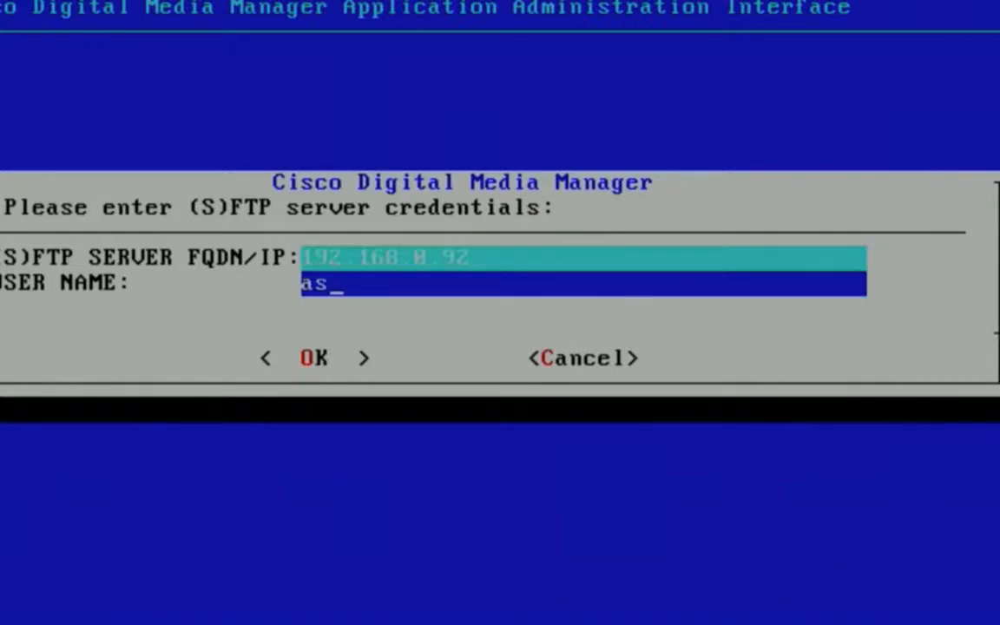
text(h)
key(Return)
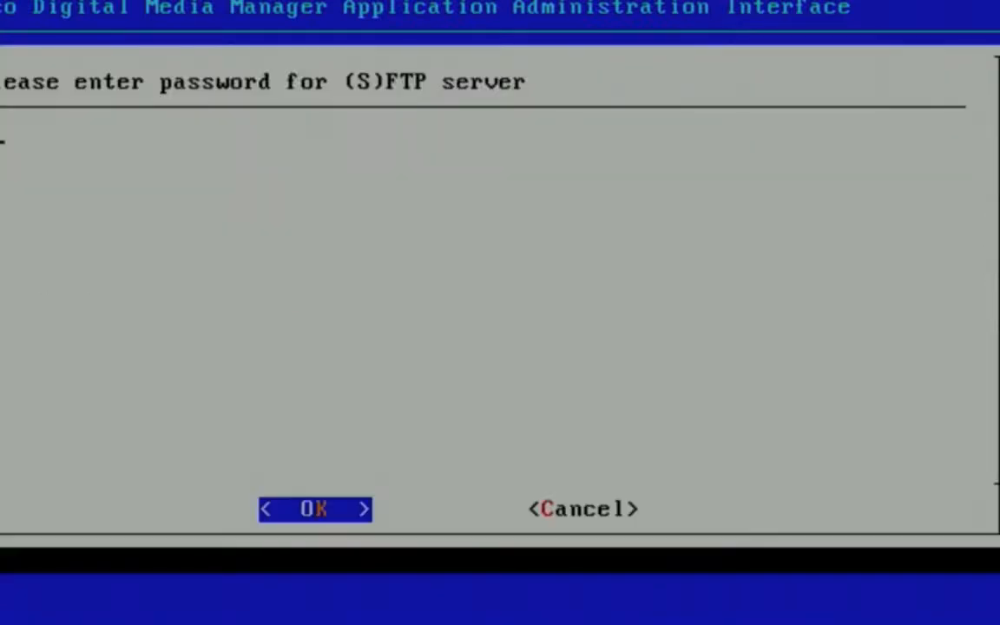
Enter the (S)FTP server password and submit it.
text(**)
key(BackSpace)
key(BackSpace)
text(*******)
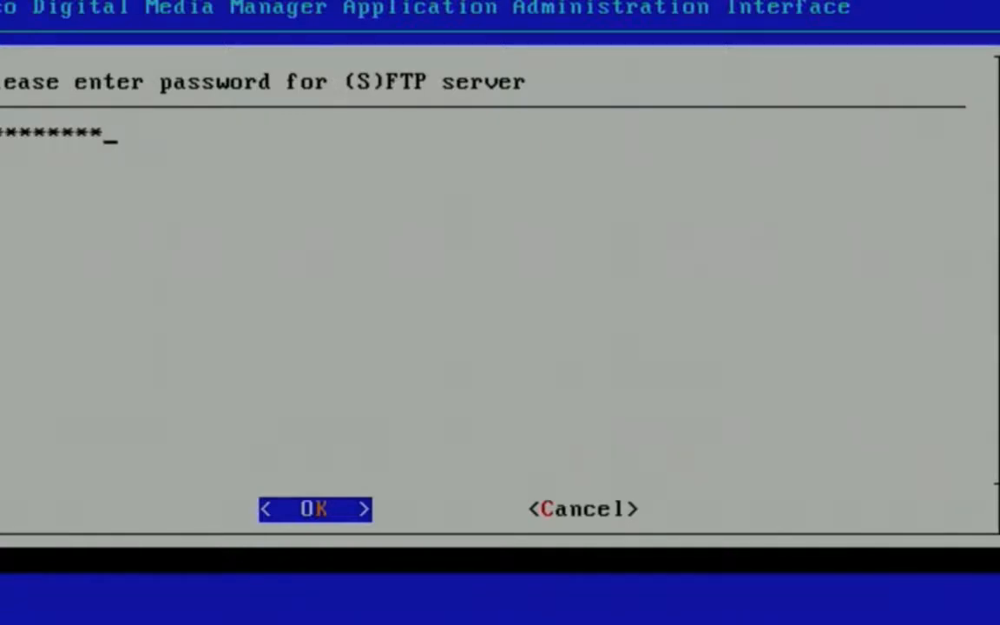
key(Return)
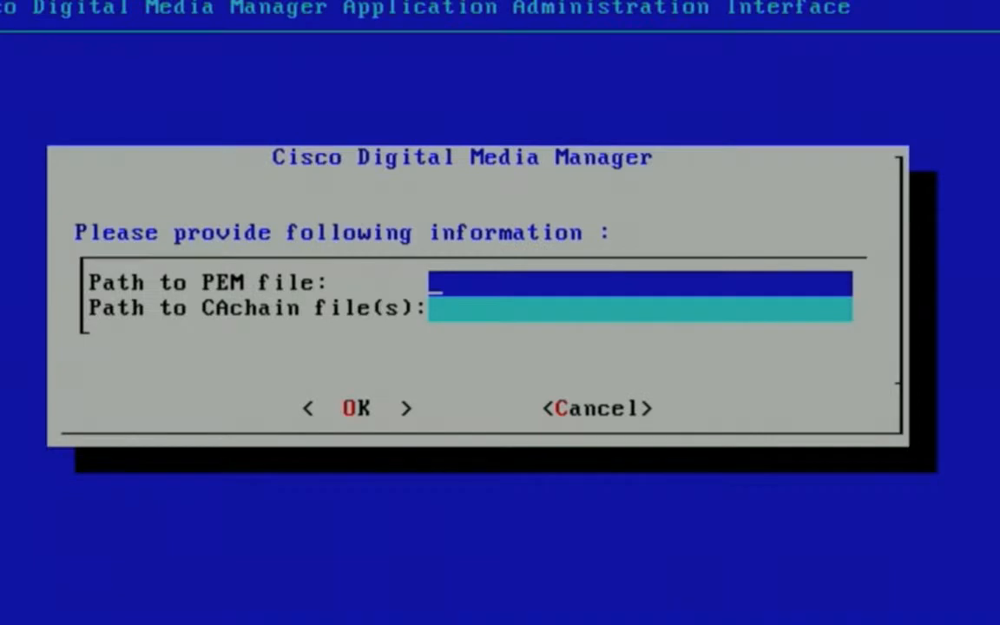
Import the certificates with dmmcert.cer as the PEM file path and cacert.cer as the CAchain file path.
text(dmmcert.cer)
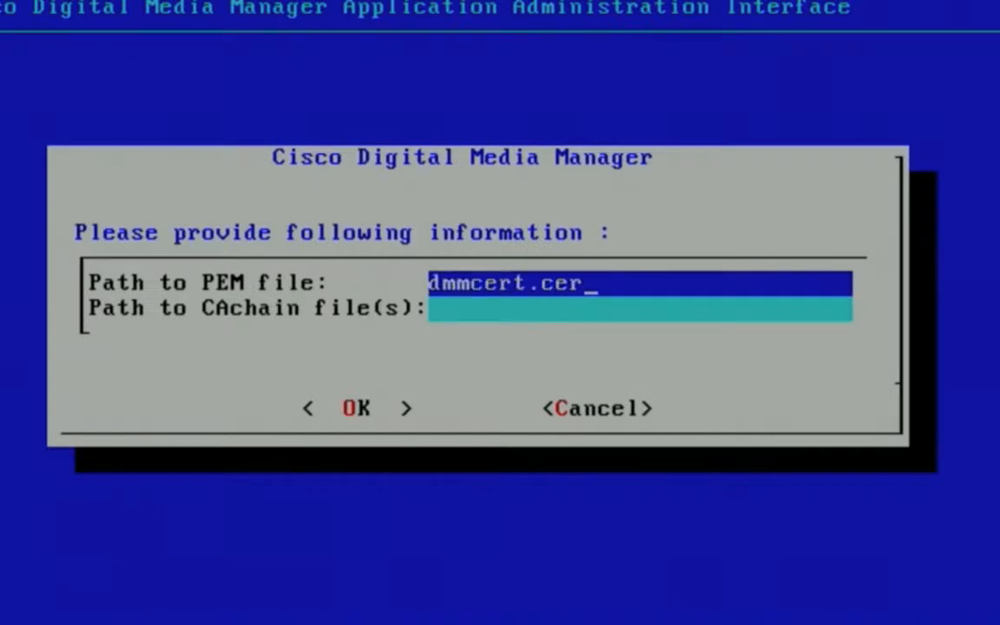
key(Tab)
text(cacert)
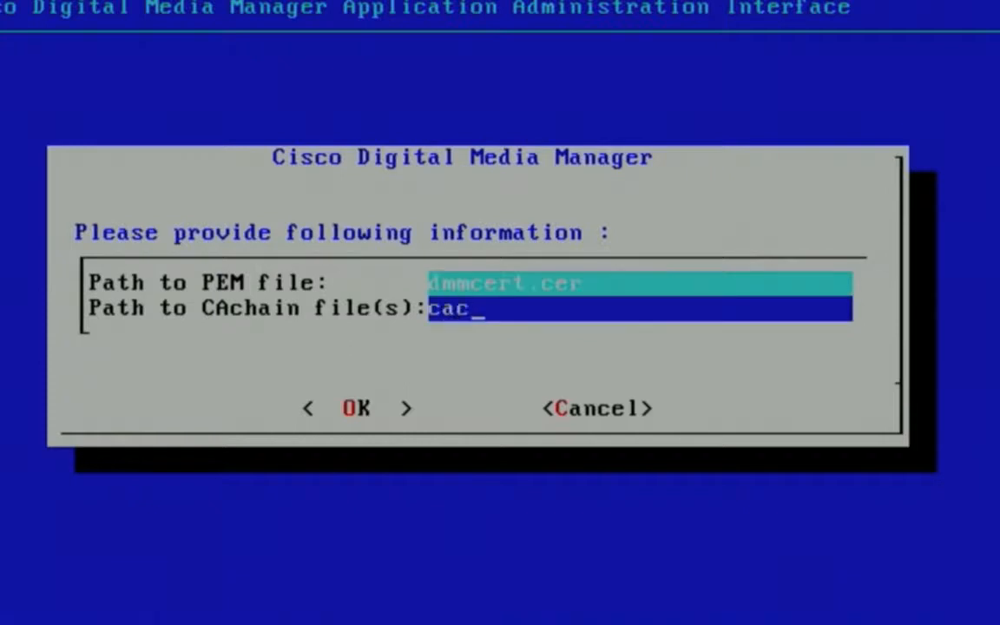
text(.cer)
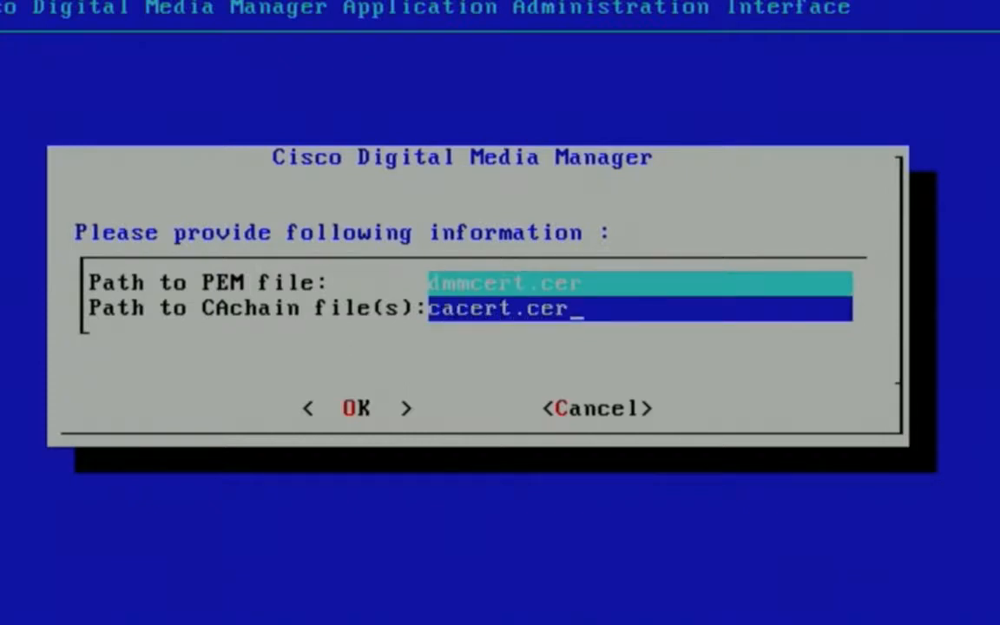
key(Tab)
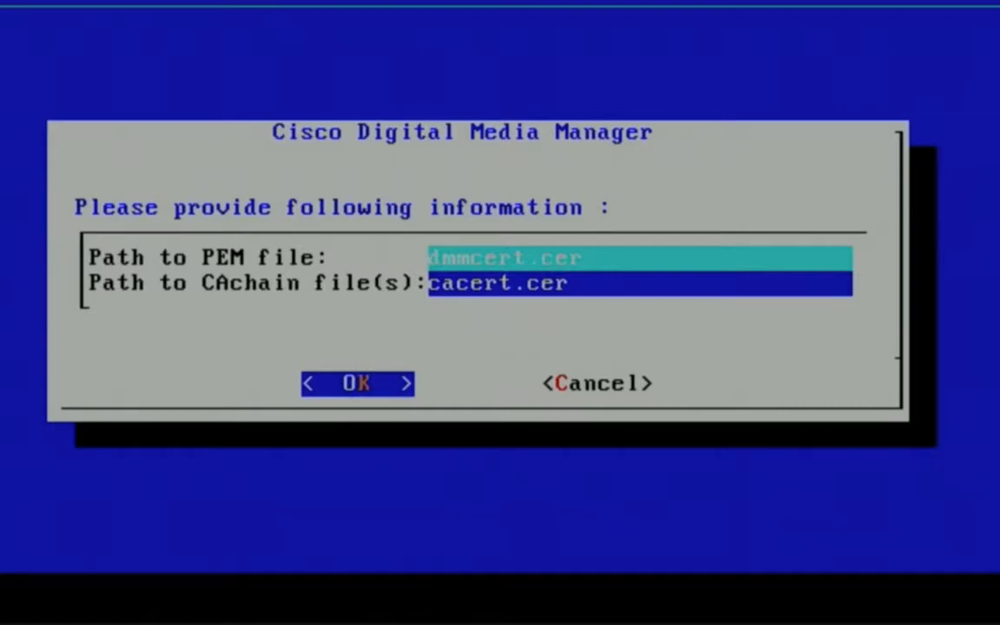
key(Return)
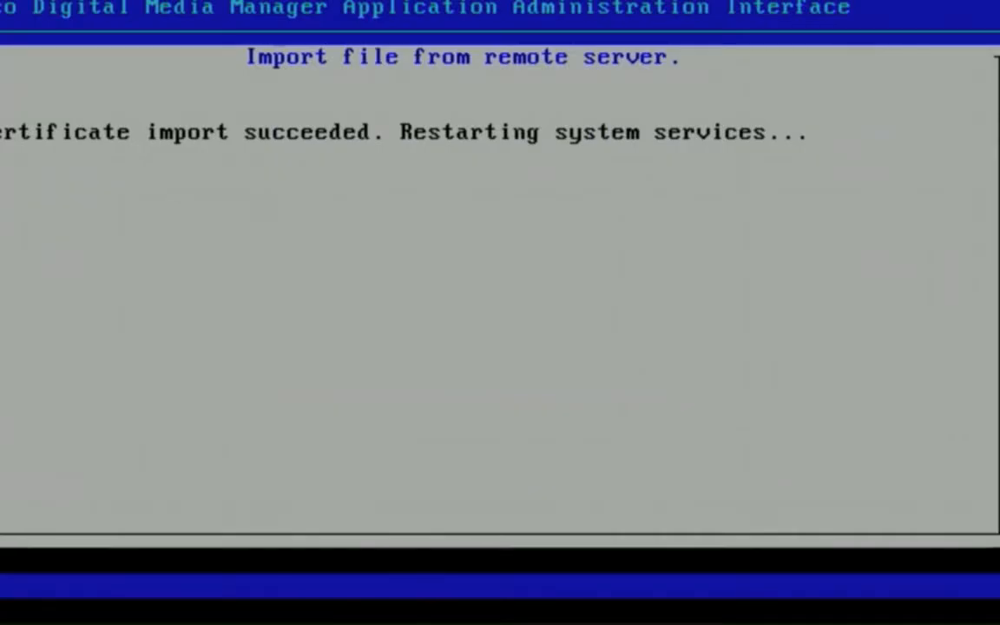